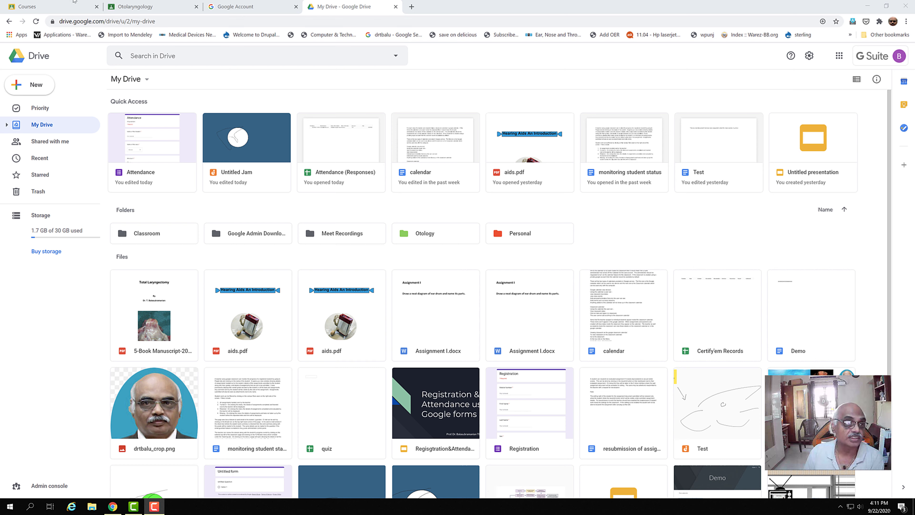
# Open the Classroom › Otolaryngology folder in Google Drive.
pyautogui.click(40, 125)
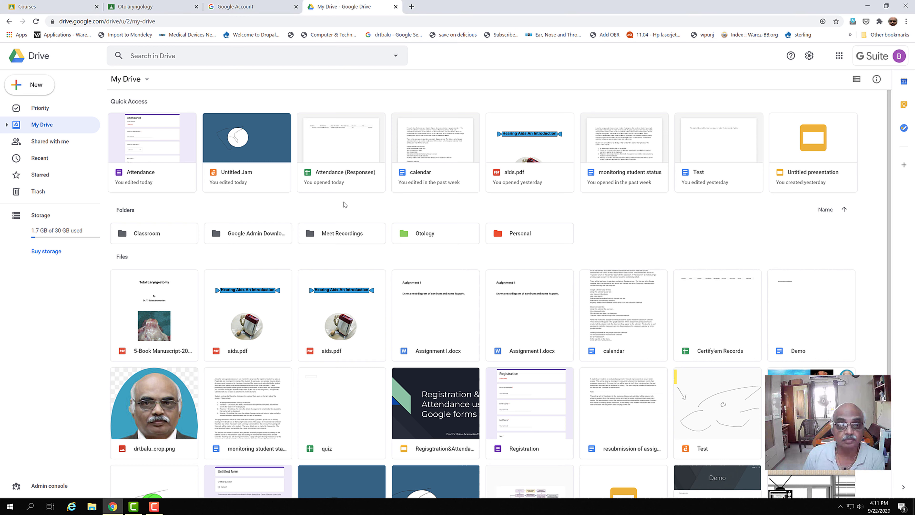
pyautogui.doubleClick(153, 236)
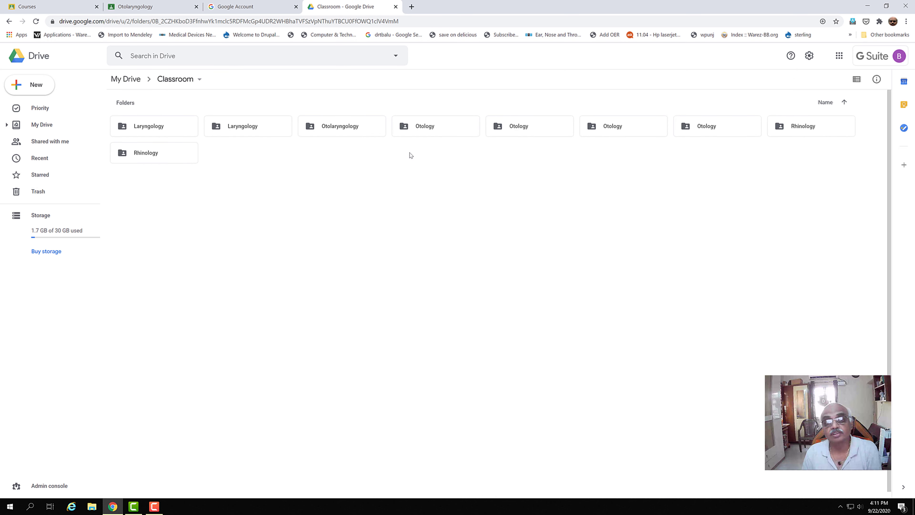
pyautogui.doubleClick(328, 128)
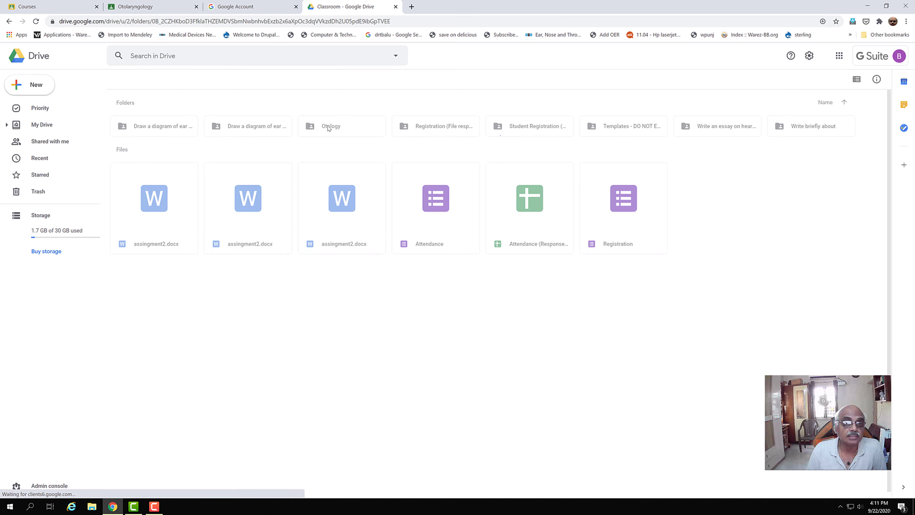
# Remove the old Attendance (Responses) sheet and the old Attendance form.
pyautogui.rightClick(542, 213)
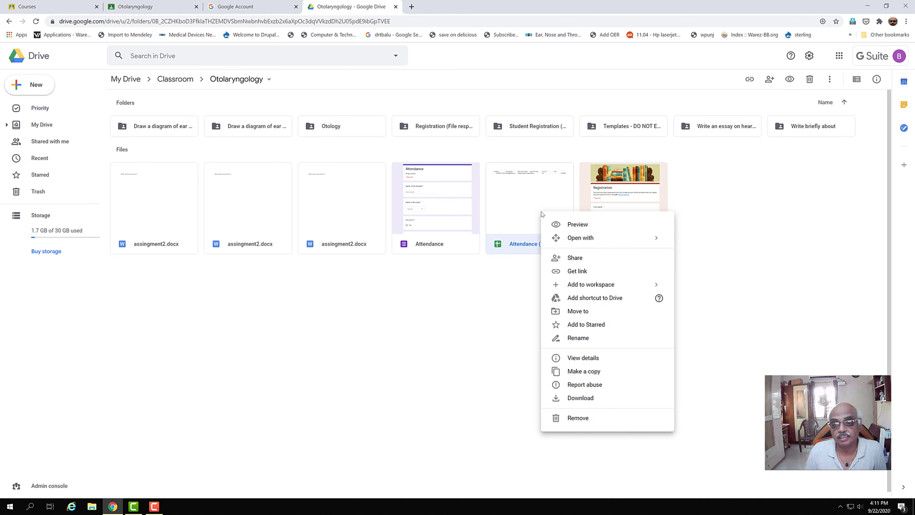
pyautogui.click(566, 415)
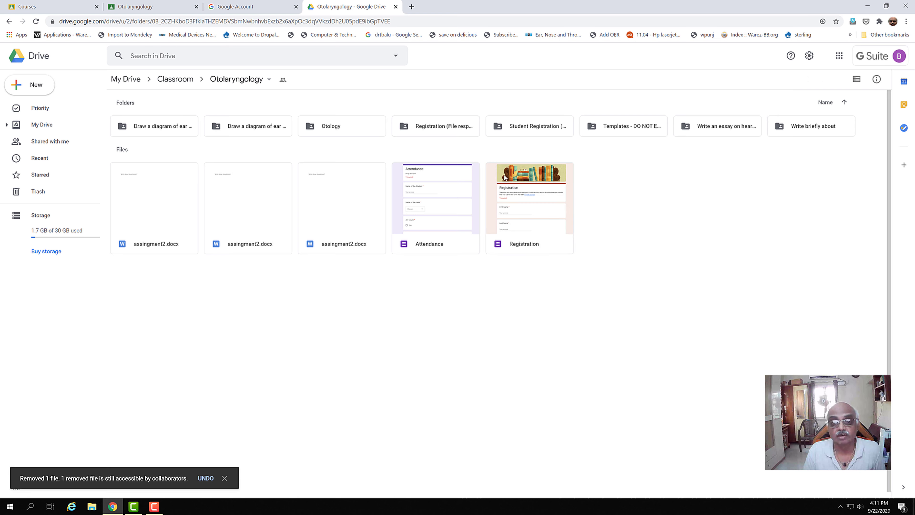
pyautogui.rightClick(434, 198)
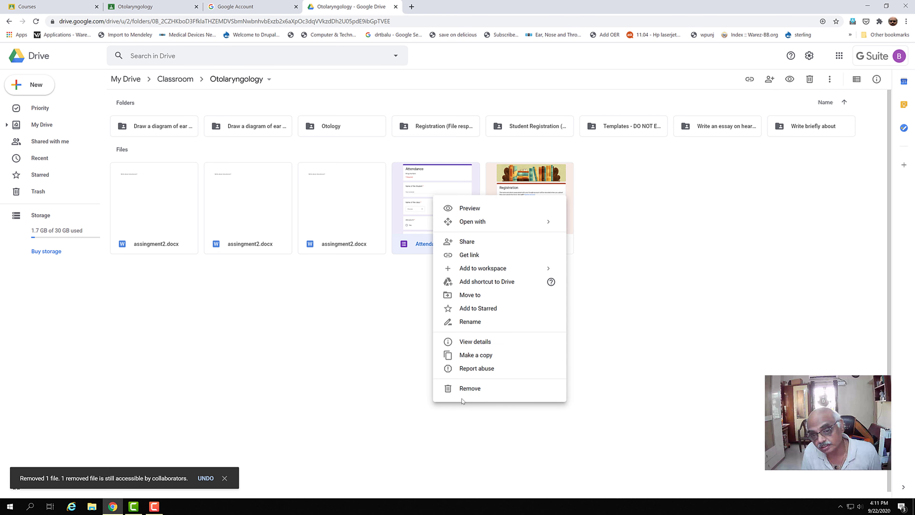
pyautogui.click(461, 390)
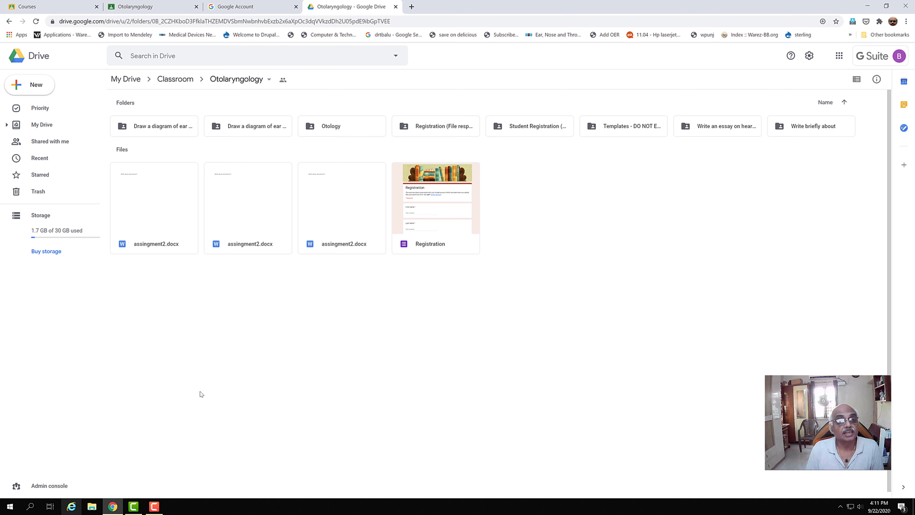
# Create a blank Google Form in the shared Otolaryngology folder.
pyautogui.rightClick(612, 233)
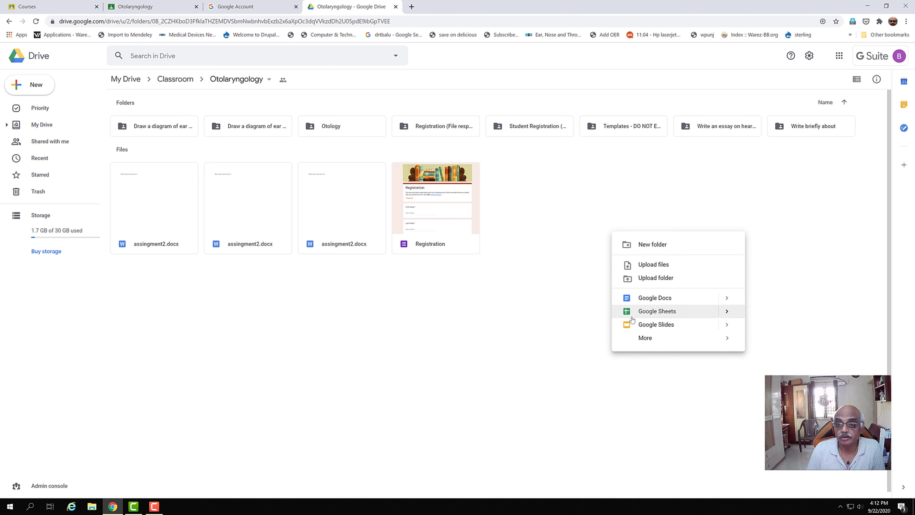
pyautogui.moveTo(635, 338)
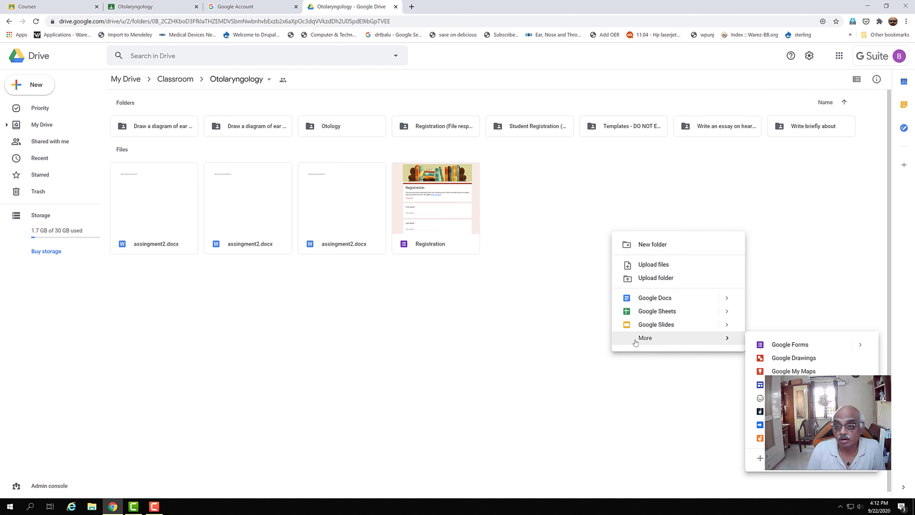
pyautogui.click(767, 346)
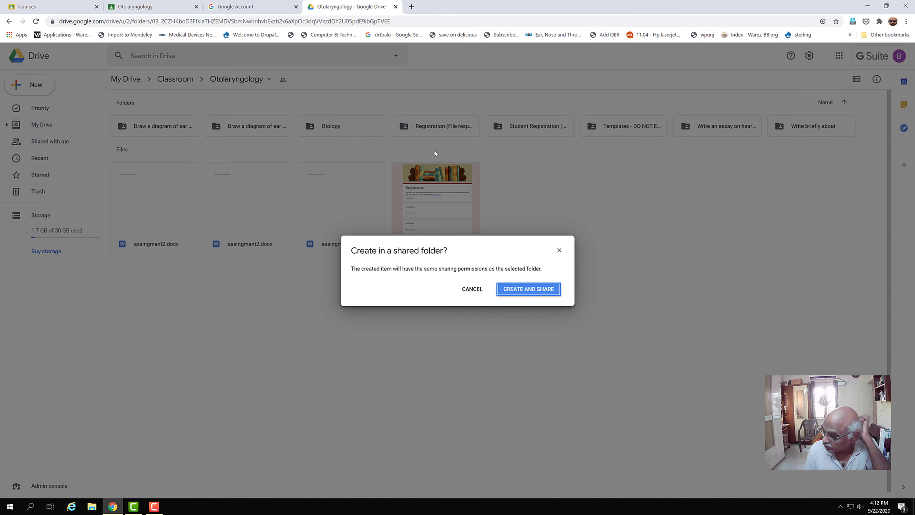
pyautogui.click(537, 294)
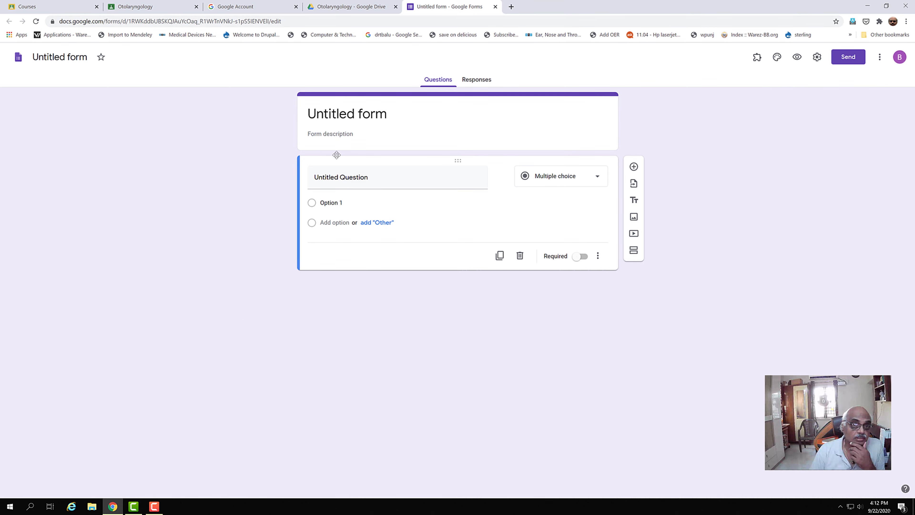
# Title the form 'Attendance' with description 'Student should fill in all the details in order to get attendance'.
pyautogui.click(338, 118)
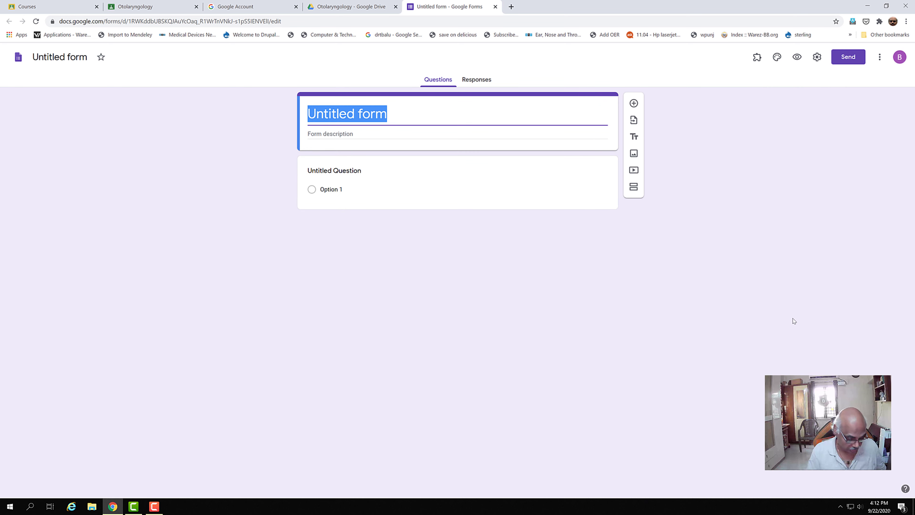
pyautogui.write('Attendance')
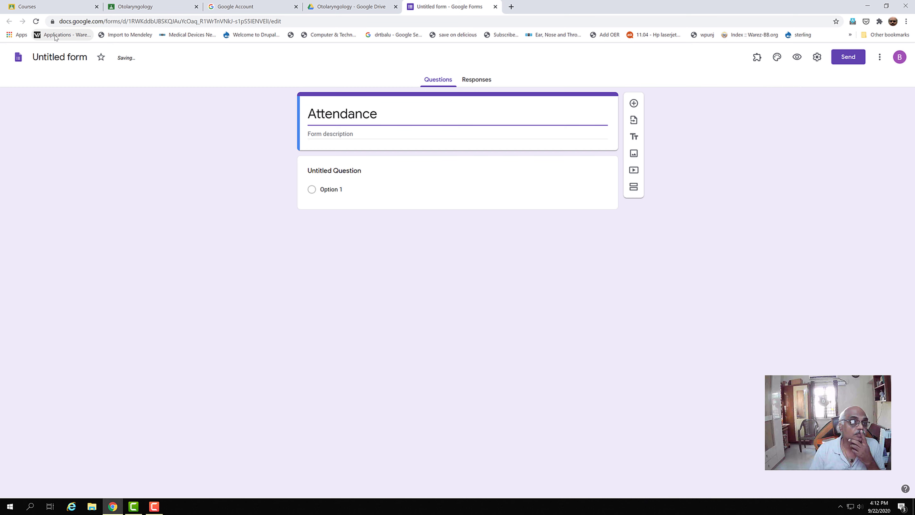
pyautogui.click(51, 56)
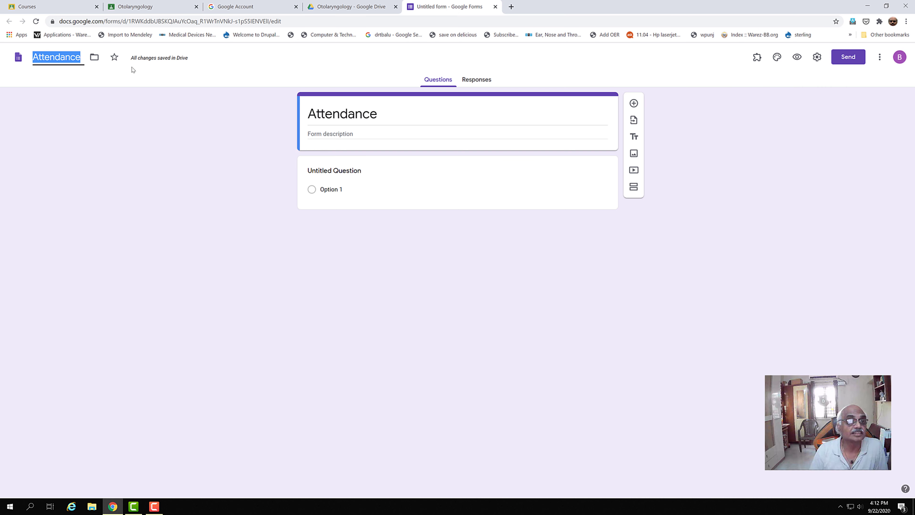
pyautogui.click(373, 134)
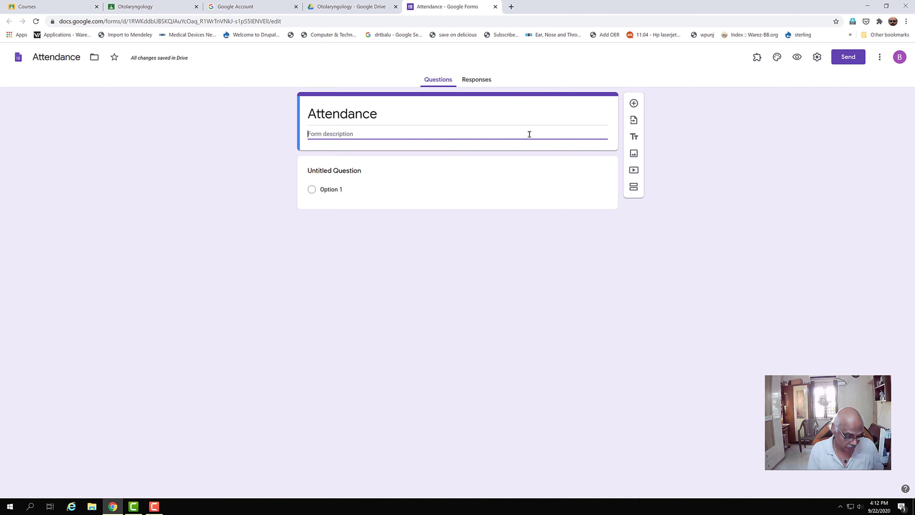
pyautogui.write('Student')
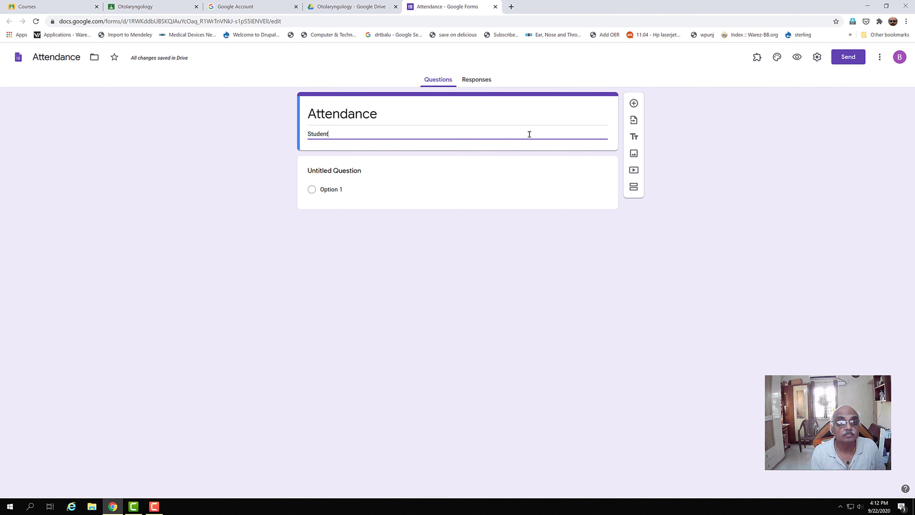
pyautogui.write(' should fill')
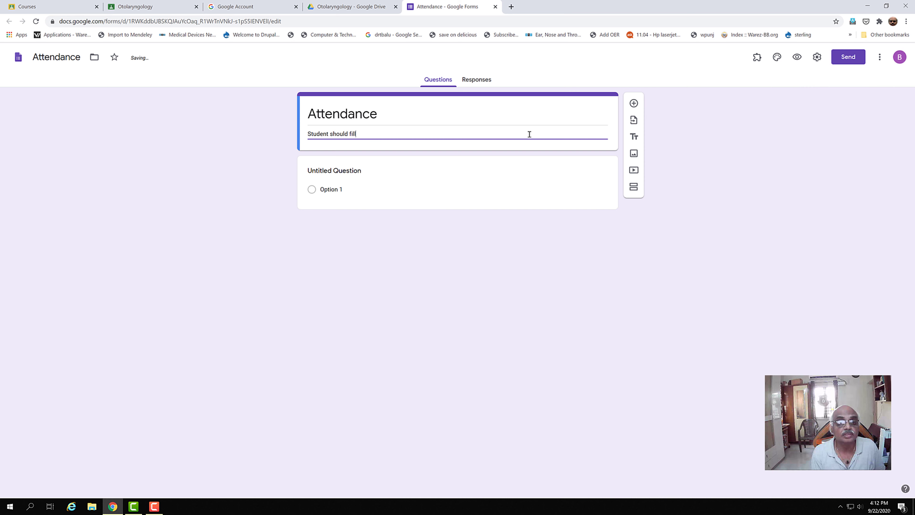
pyautogui.write(' in all the de')
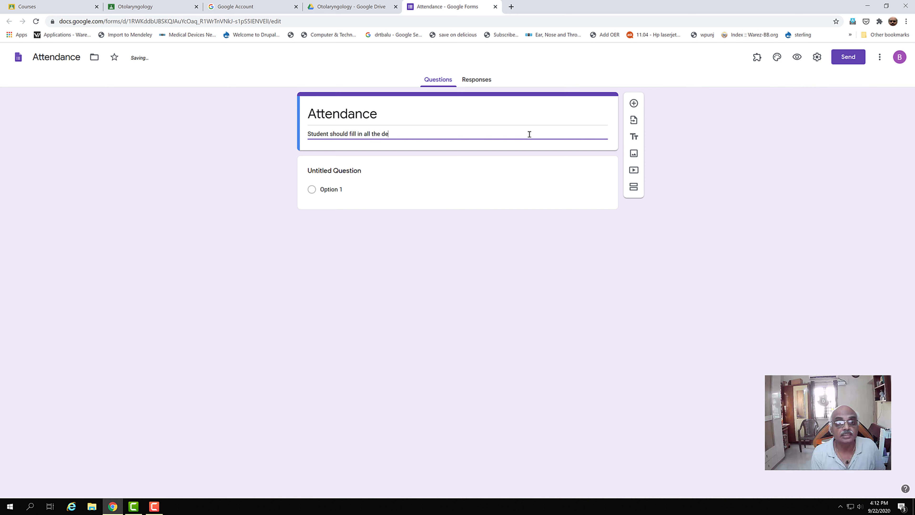
pyautogui.write('tails in order to ged')
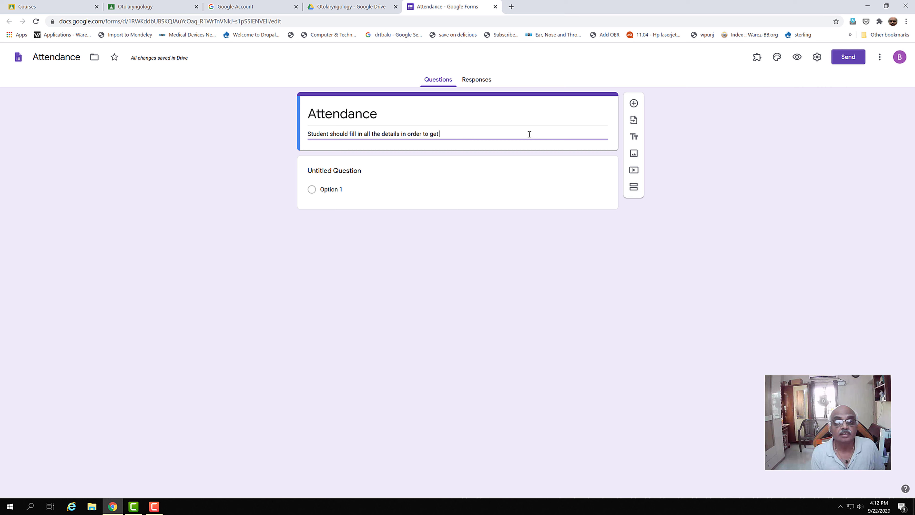
pyautogui.write('attendance')
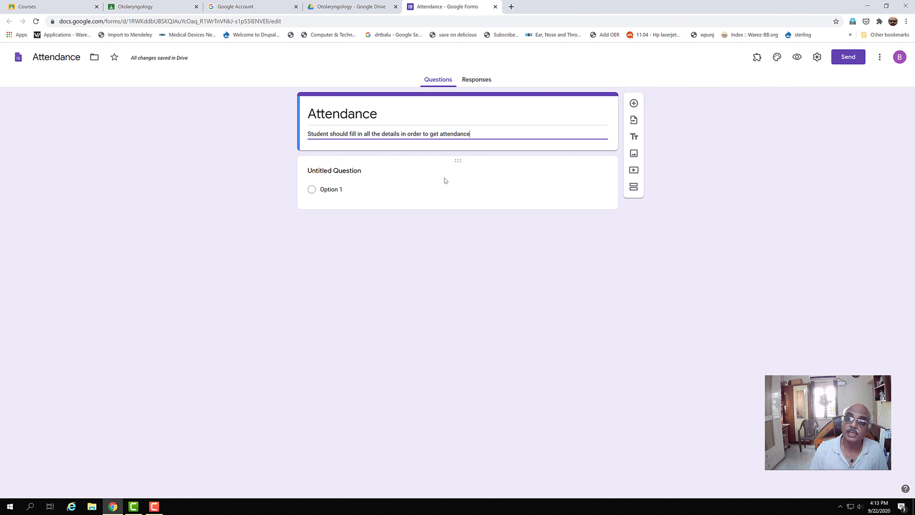
# Add a required short-answer question 'Name of the student'.
pyautogui.click(633, 105)
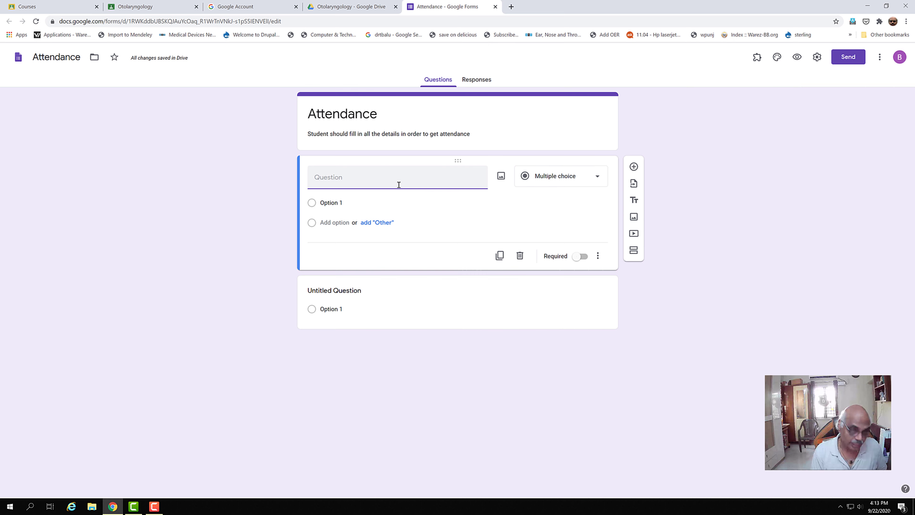
pyautogui.write('Na')
pyautogui.press('BackSpace')
pyautogui.write('ame of')
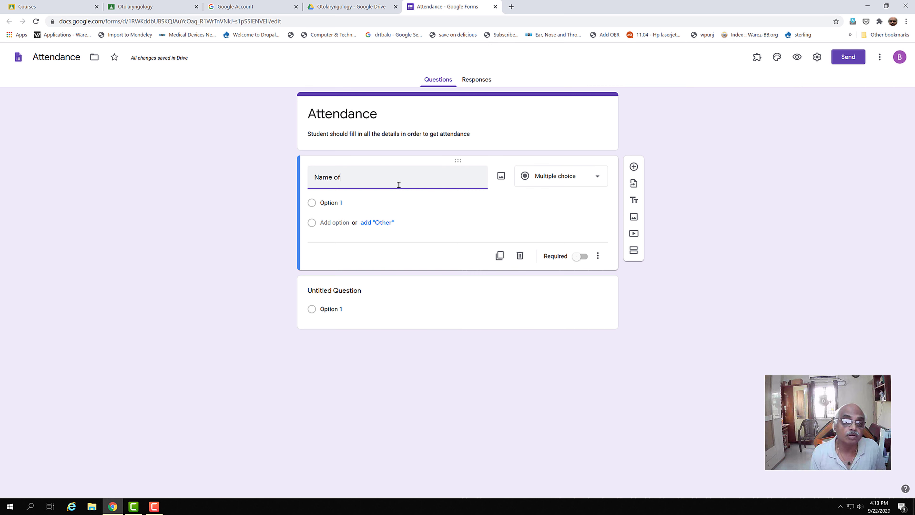
pyautogui.write(' the studnet')
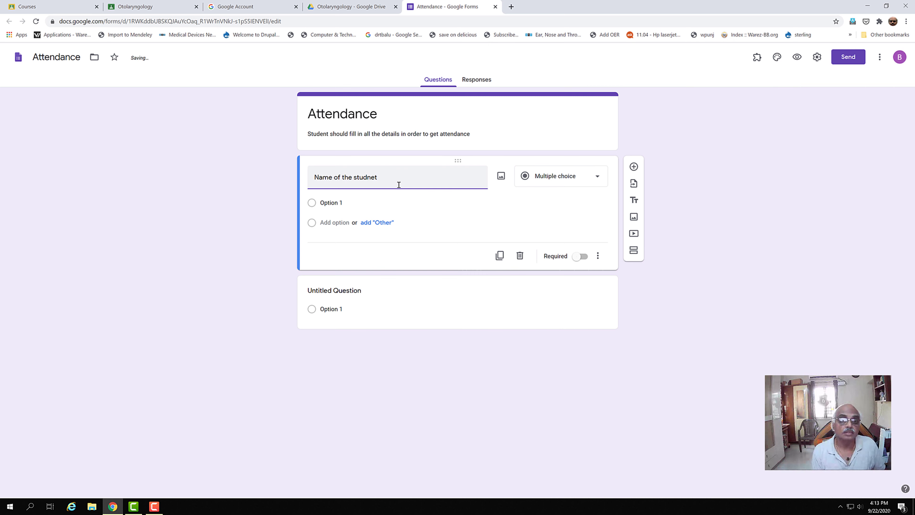
pyautogui.press('BackSpace')
pyautogui.press('BackSpace')
pyautogui.press('BackSpace')
pyautogui.write('ent')
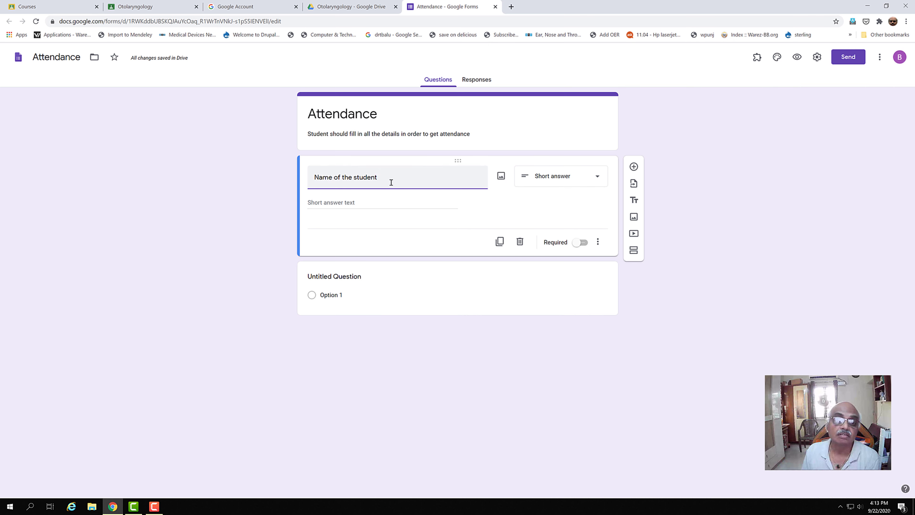
pyautogui.click(583, 243)
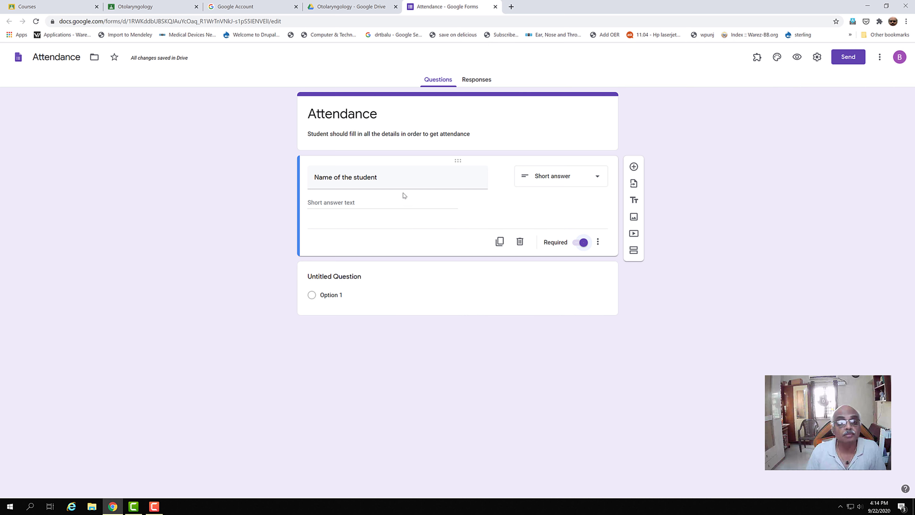
pyautogui.click(441, 183)
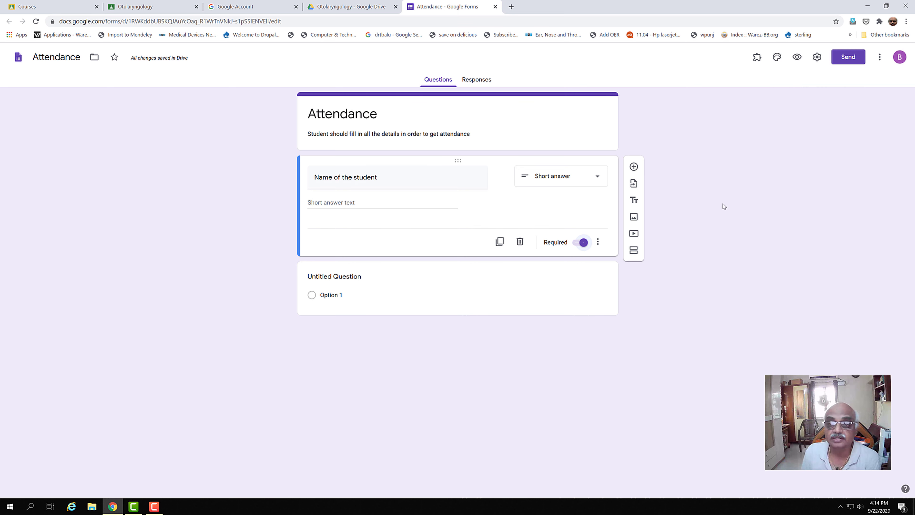
# Add a required 'Roll Number' question whose validation accepts only whole numbers.
pyautogui.click(633, 167)
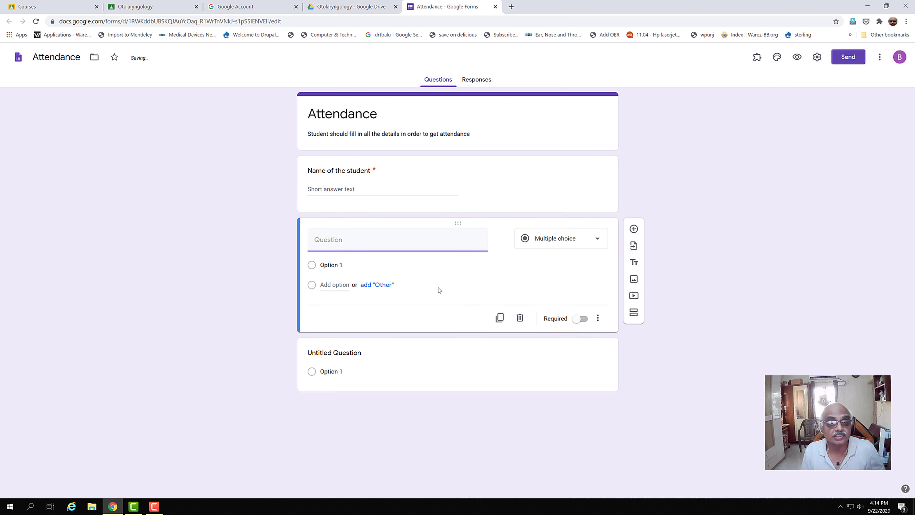
pyautogui.write('Roo')
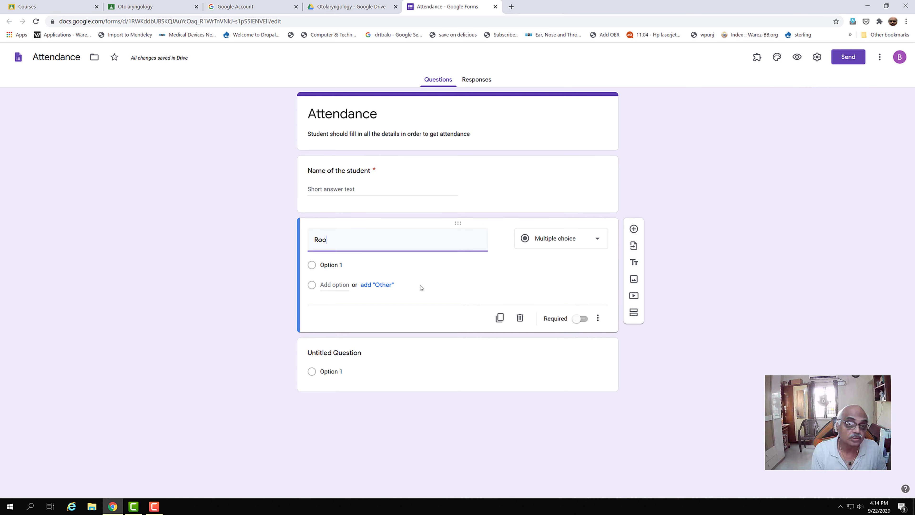
pyautogui.write('ll Nu')
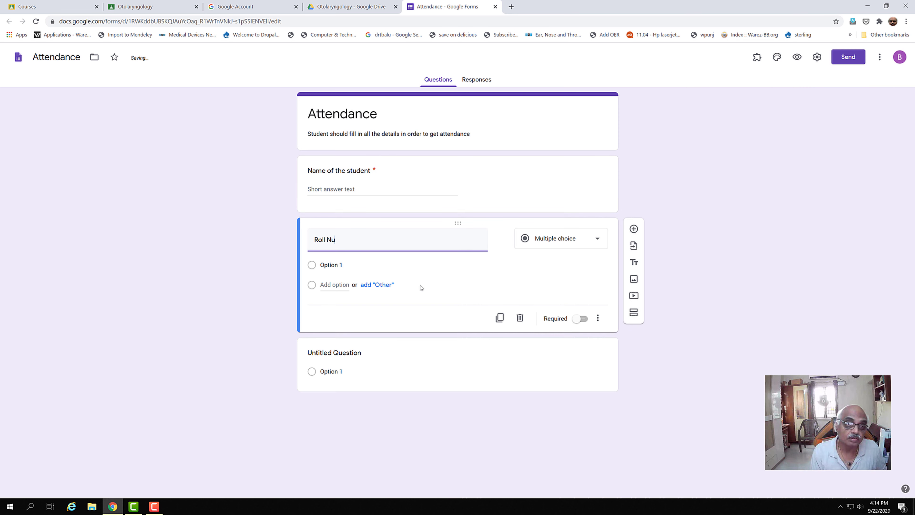
pyautogui.write('mber')
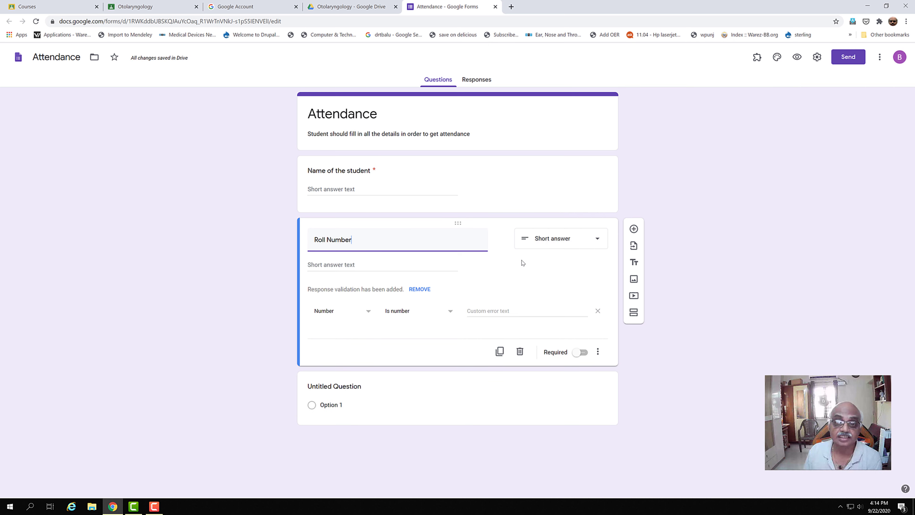
pyautogui.click(394, 312)
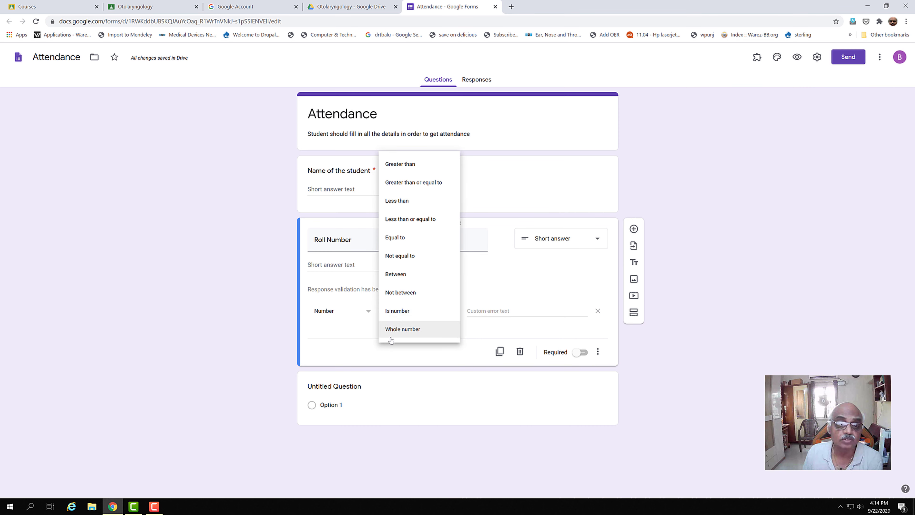
pyautogui.click(393, 330)
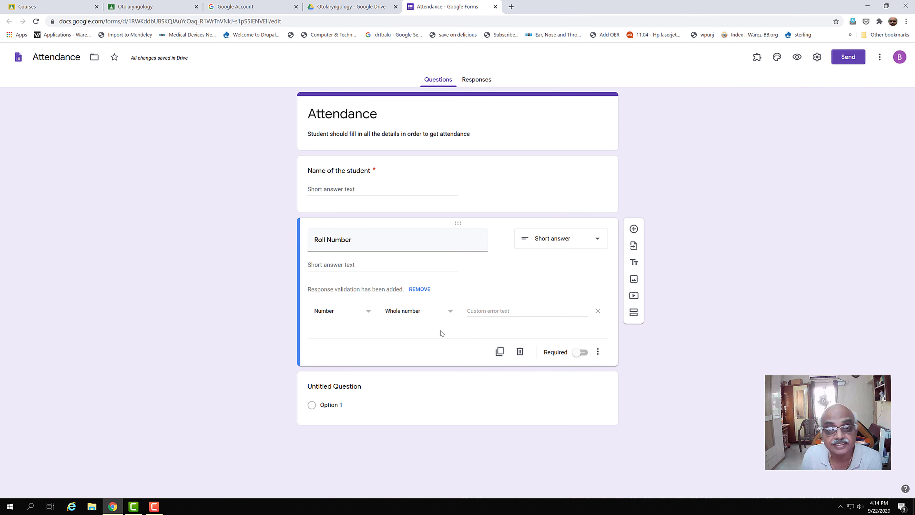
pyautogui.click(451, 312)
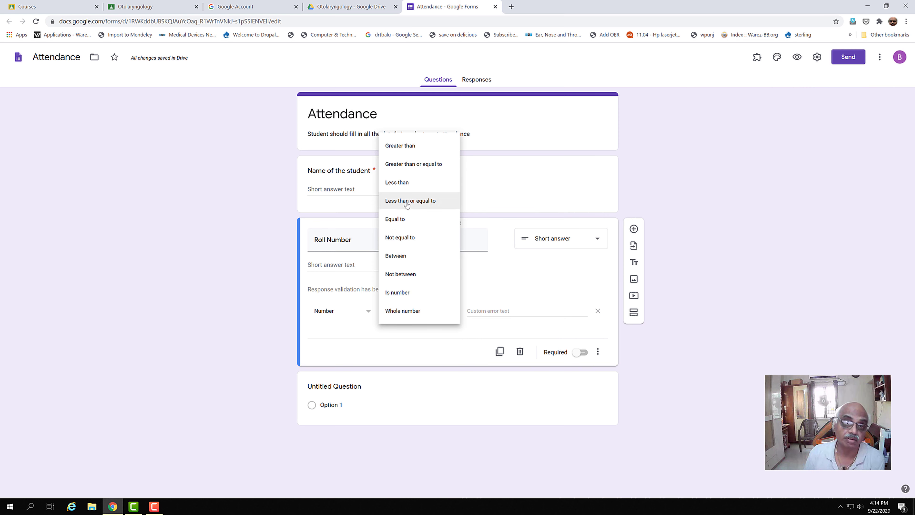
pyautogui.click(516, 272)
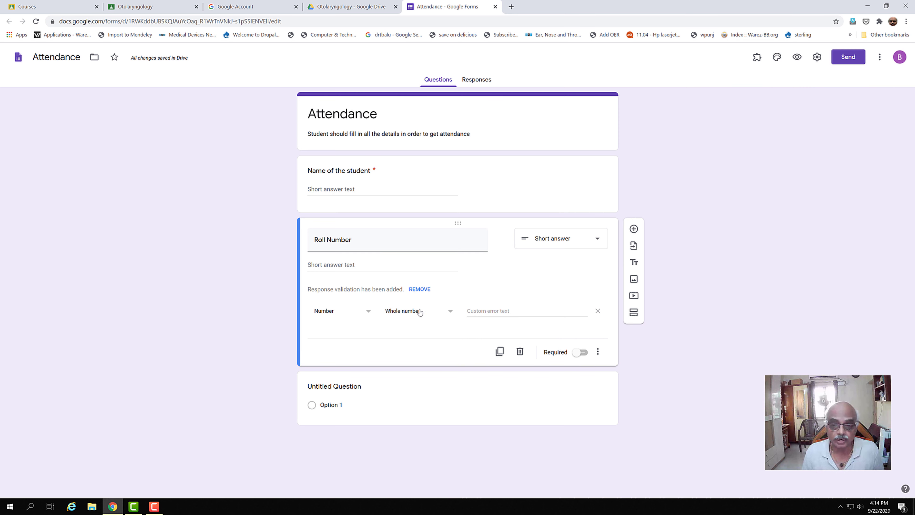
pyautogui.click(586, 353)
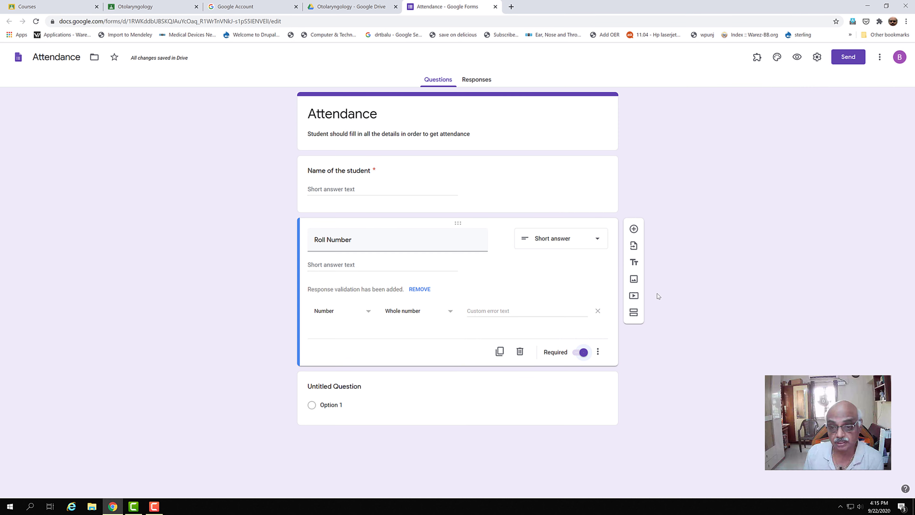
# Add a question titled 'Class' and make it a dropdown.
pyautogui.click(633, 229)
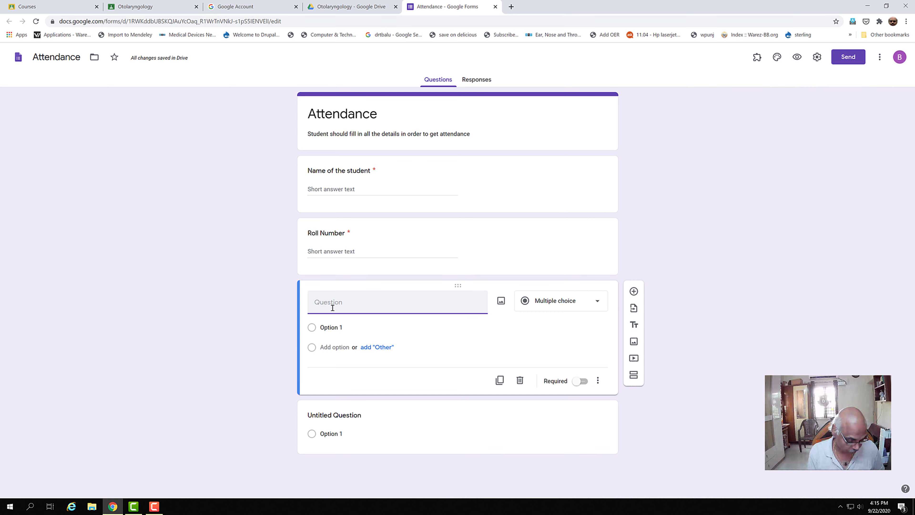
pyautogui.write('Class')
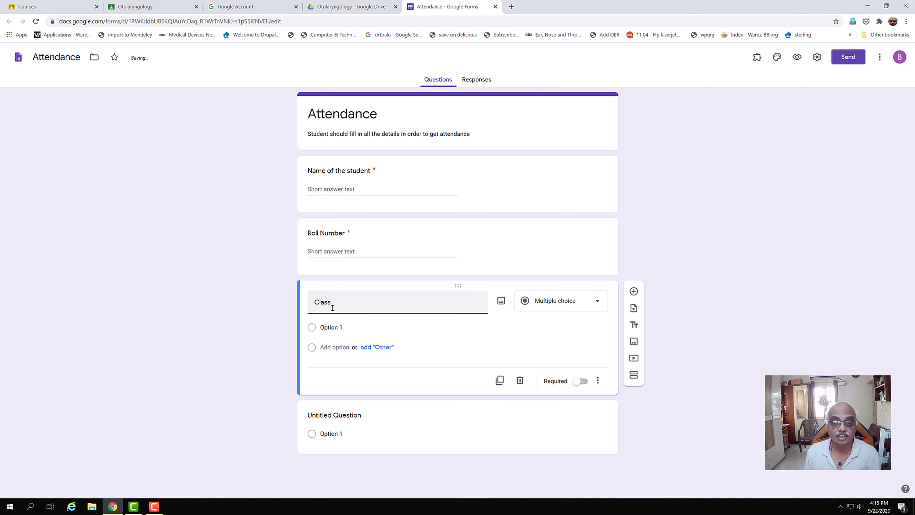
pyautogui.click(597, 303)
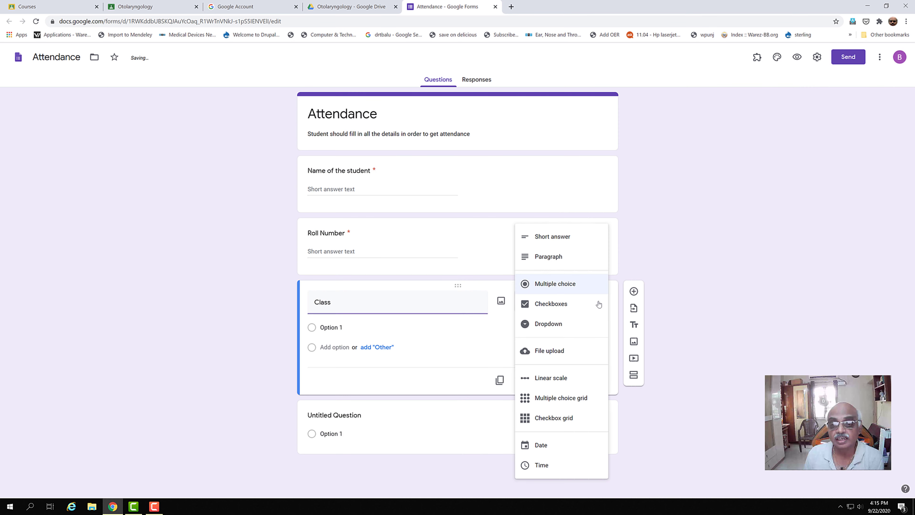
pyautogui.click(559, 332)
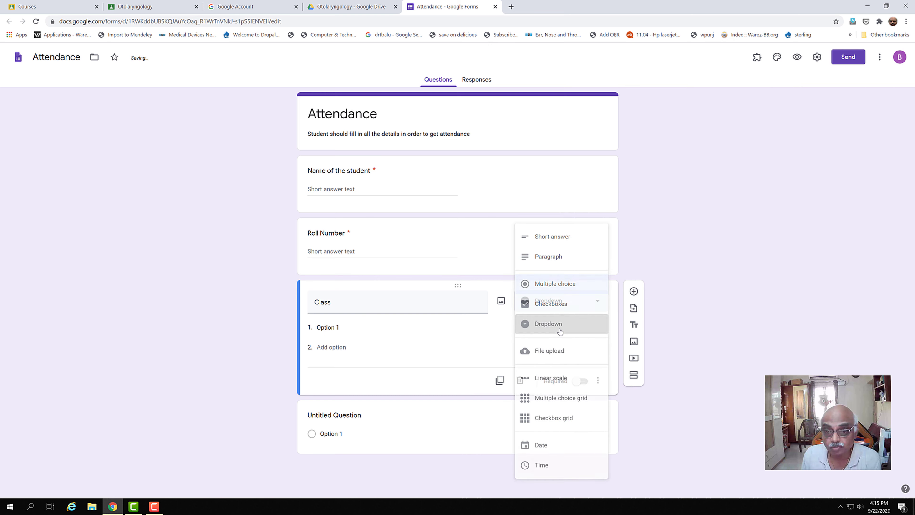
# Give Class the options Anatomy, Physiology and Biochemistry and make it required.
pyautogui.click(329, 328)
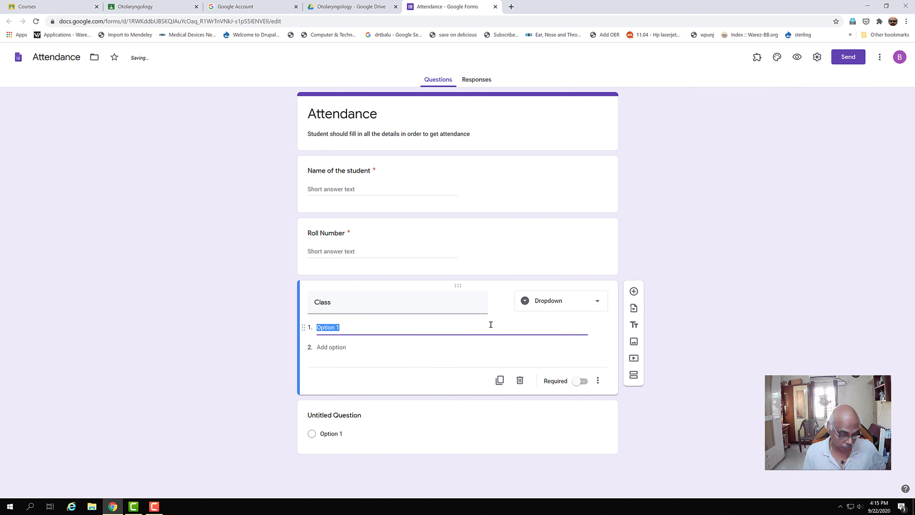
pyautogui.write('Anatomy')
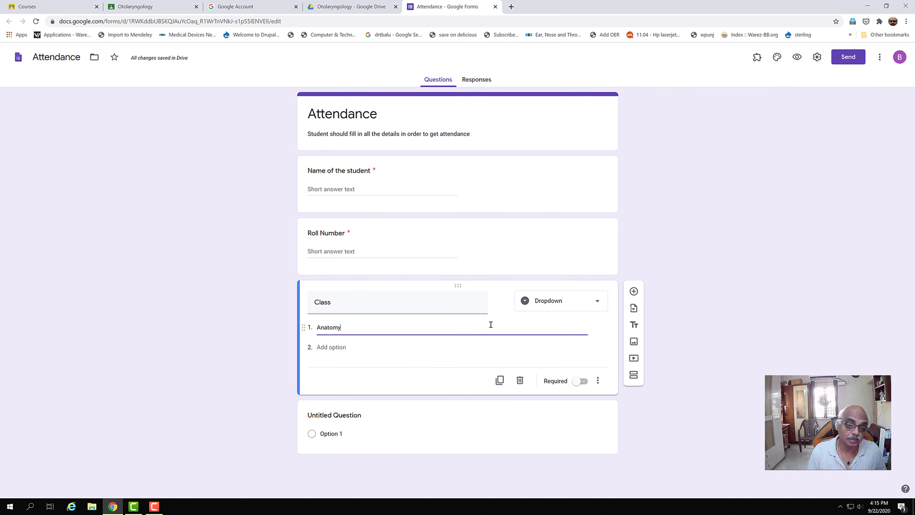
pyautogui.click(329, 348)
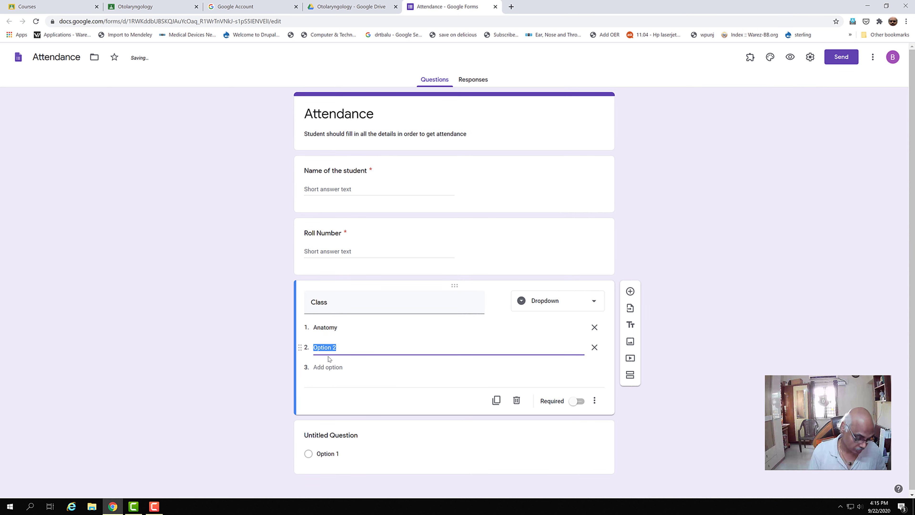
pyautogui.write('Physiology')
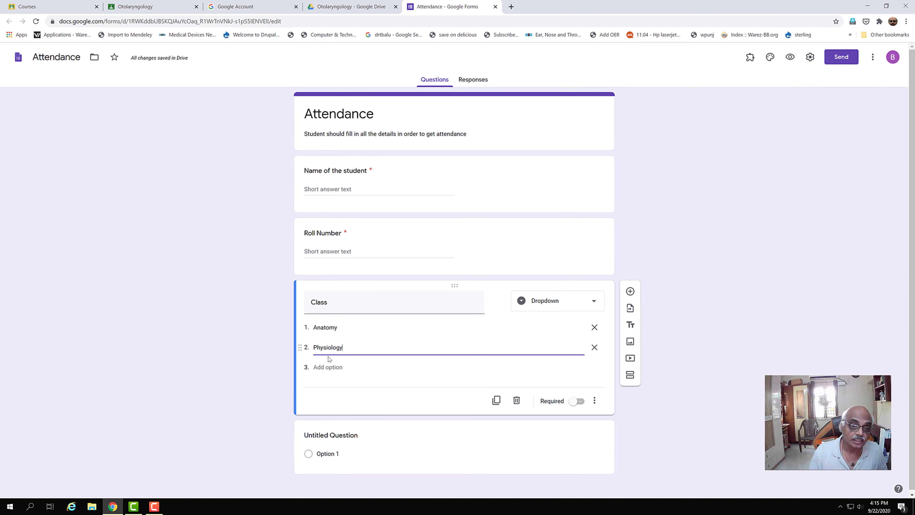
pyautogui.click(320, 367)
pyautogui.write('B')
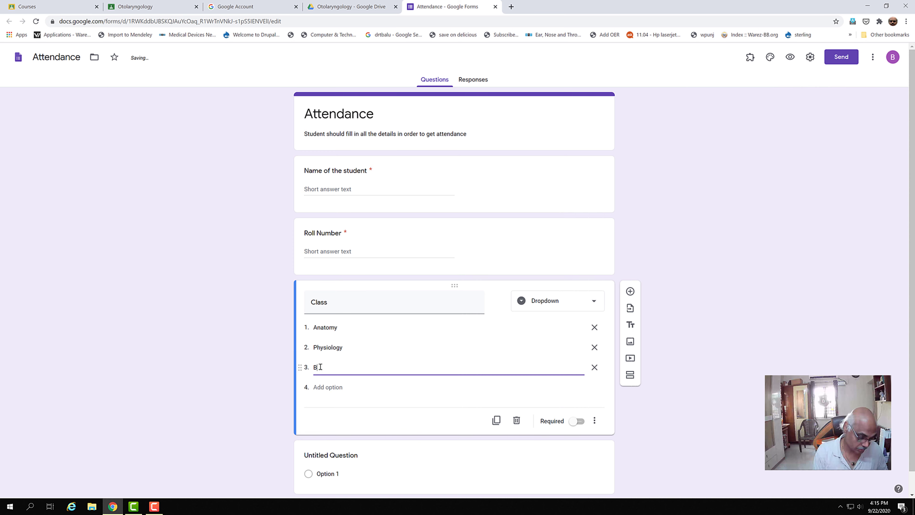
pyautogui.write('i')
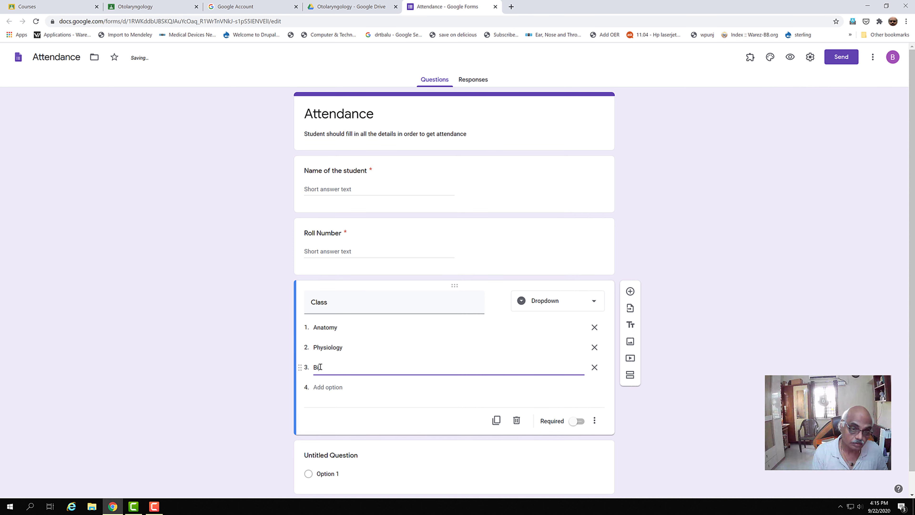
pyautogui.write('ochemistry')
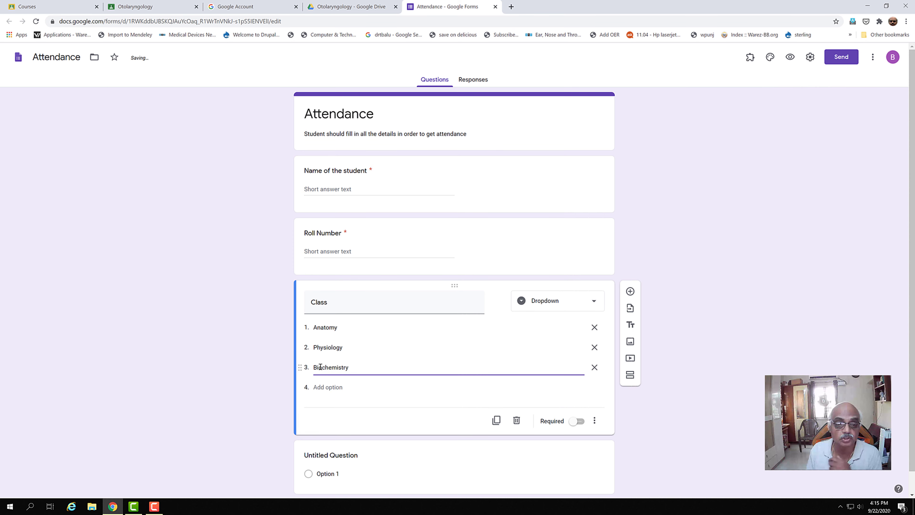
pyautogui.click(576, 424)
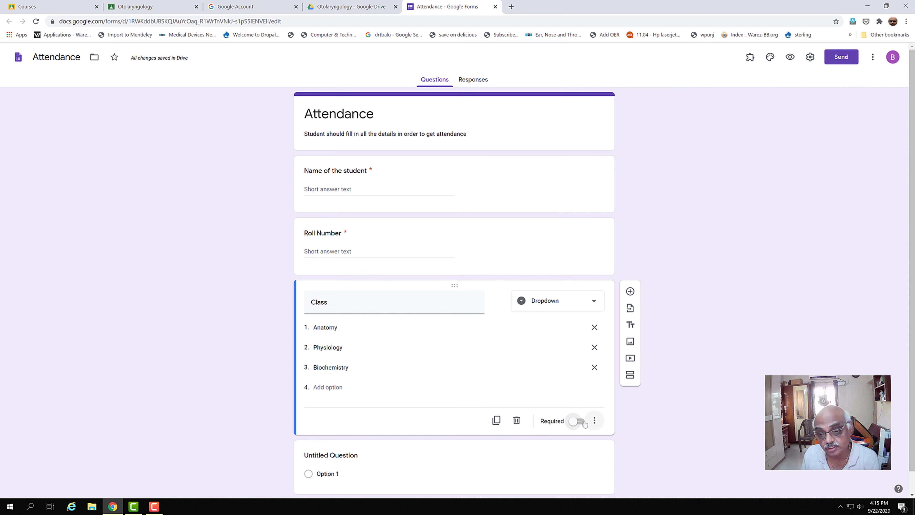
pyautogui.click(584, 423)
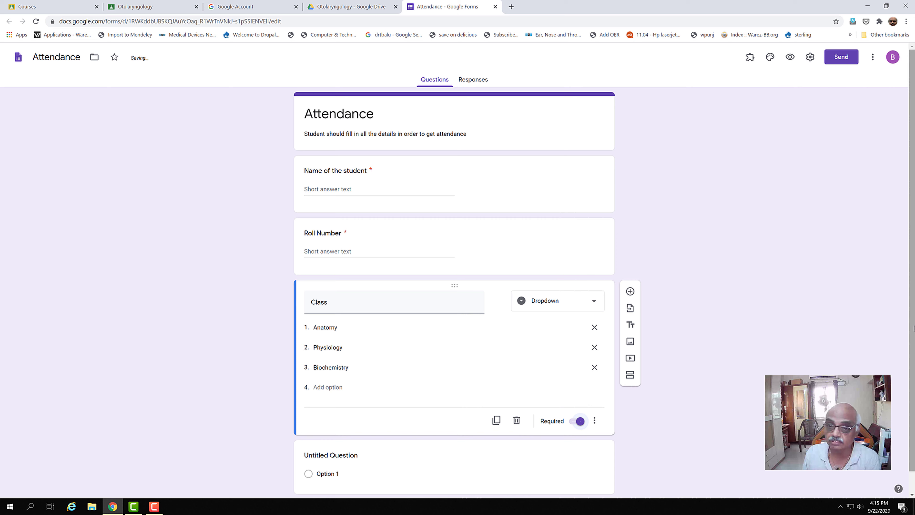
pyautogui.scroll(-1, 914, 327)
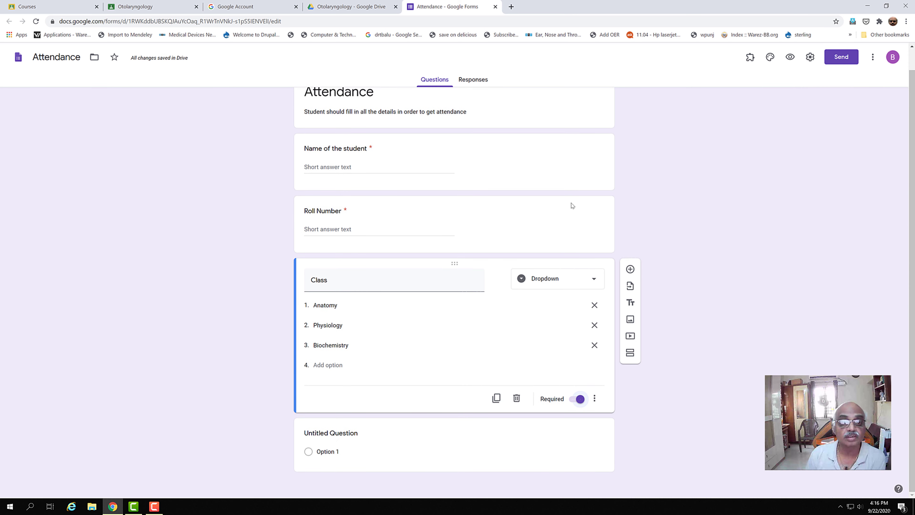
pyautogui.scroll(1, 898, 326)
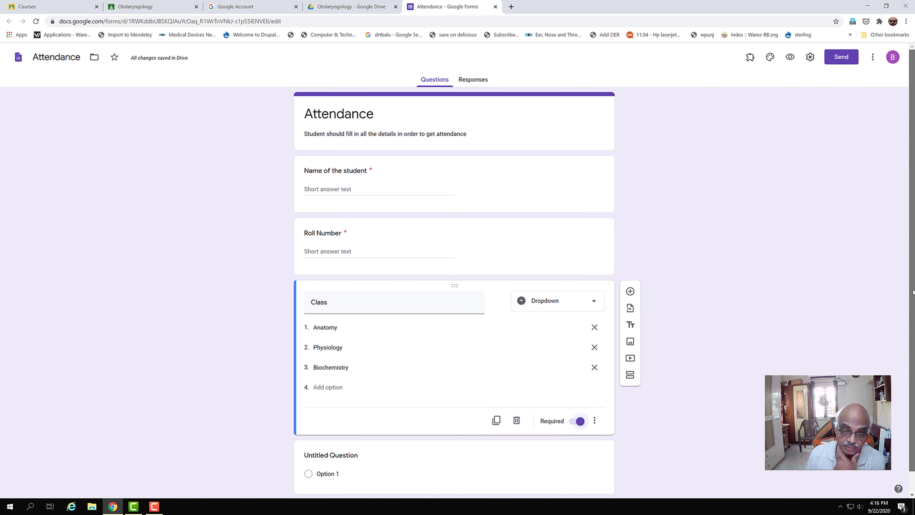
pyautogui.scroll(-1, 913, 292)
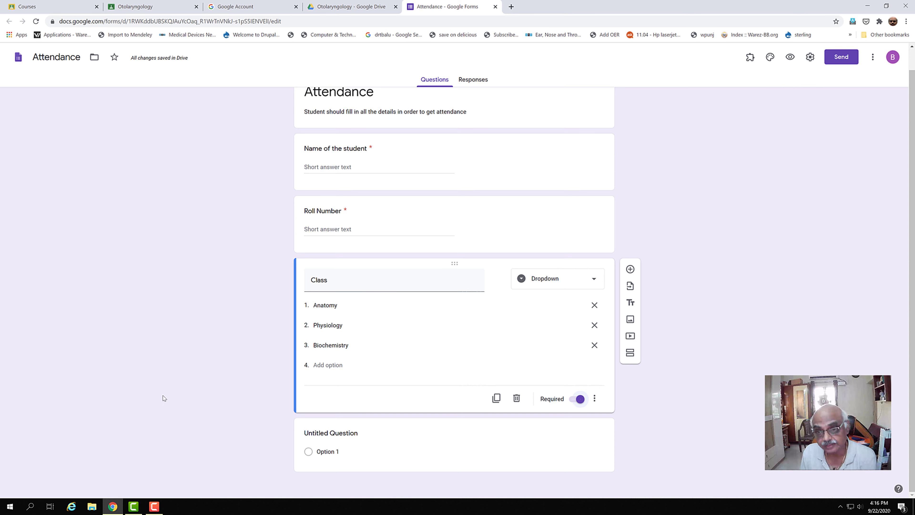
# Add a required Date-type question titled 'Date' after Class.
pyautogui.click(630, 269)
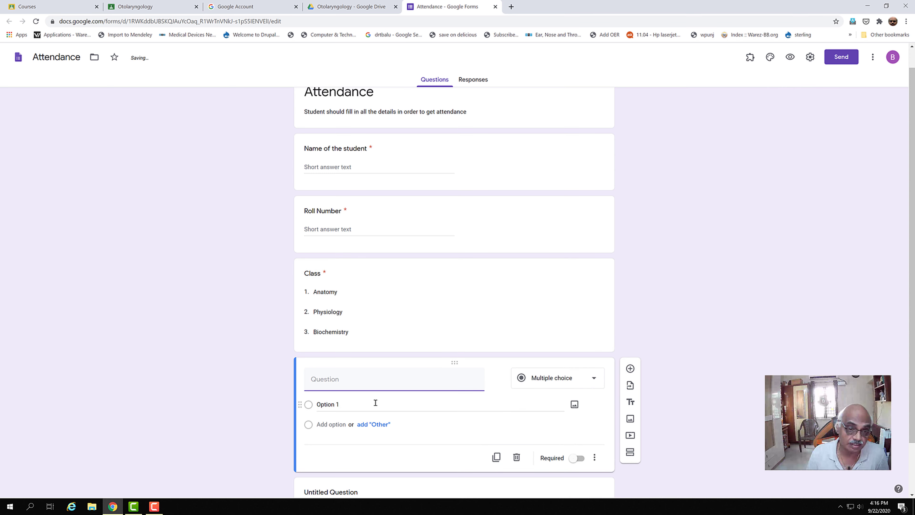
pyautogui.write('Date')
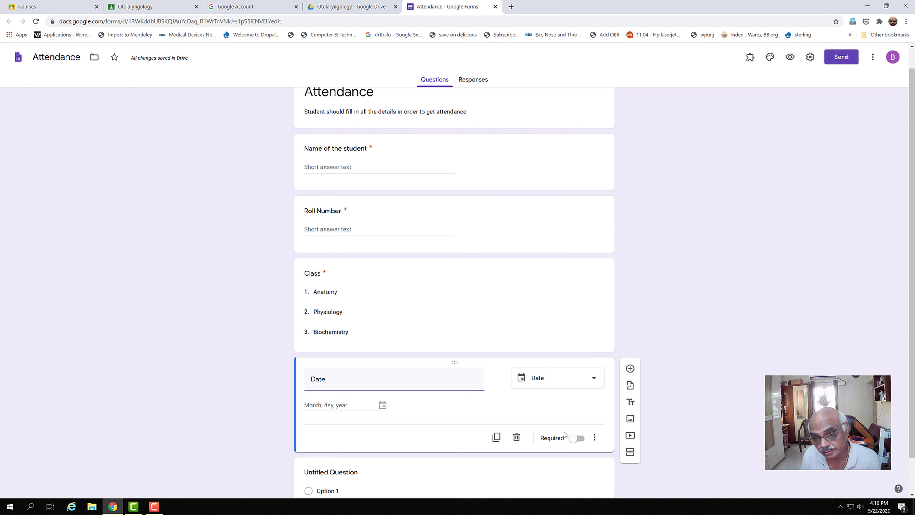
pyautogui.click(575, 438)
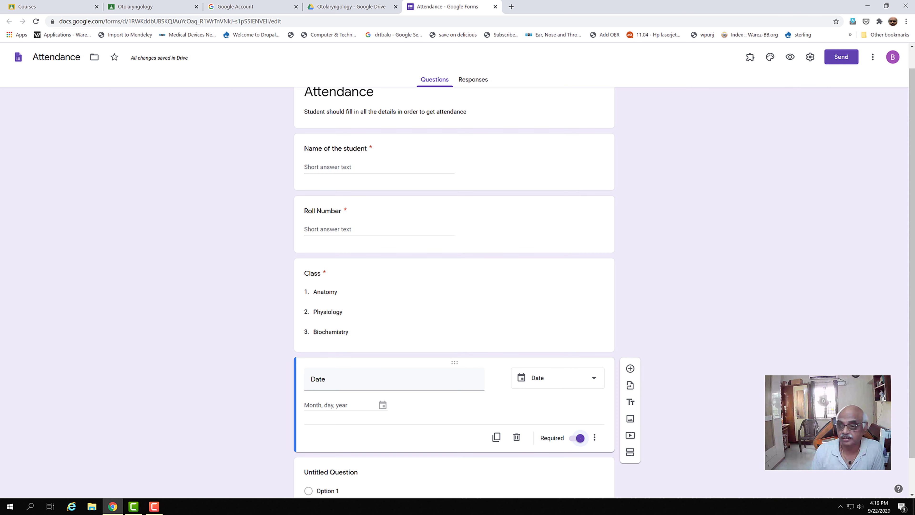
pyautogui.scroll(1, 912, 396)
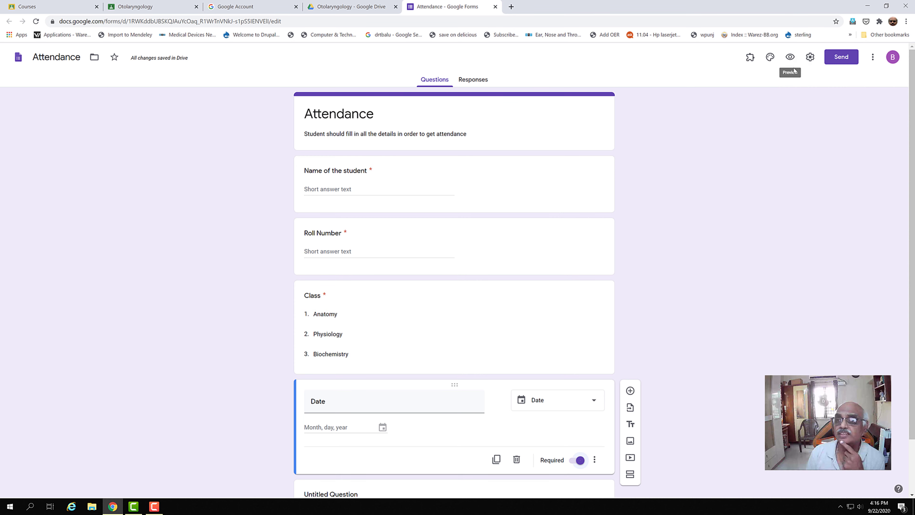
# Preview the Attendance form as a respondent in a new tab, then return to the editor.
pyautogui.click(790, 57)
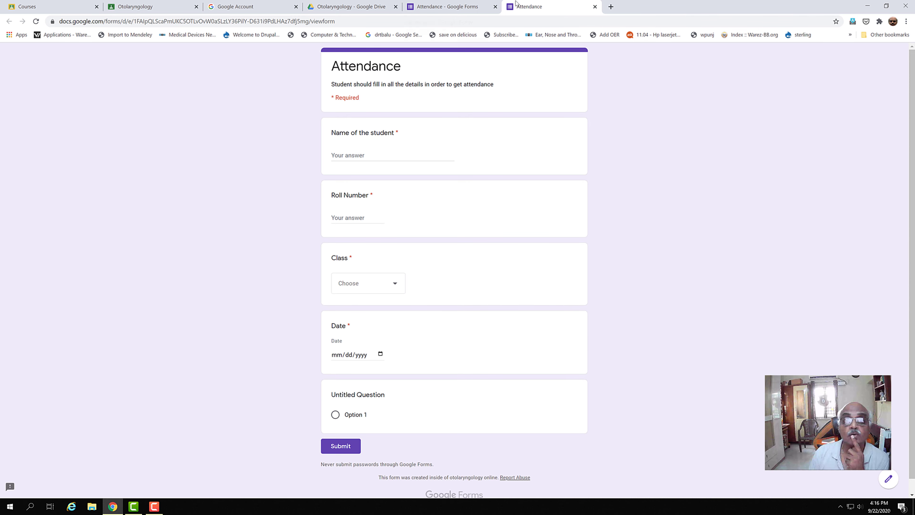
pyautogui.click(446, 8)
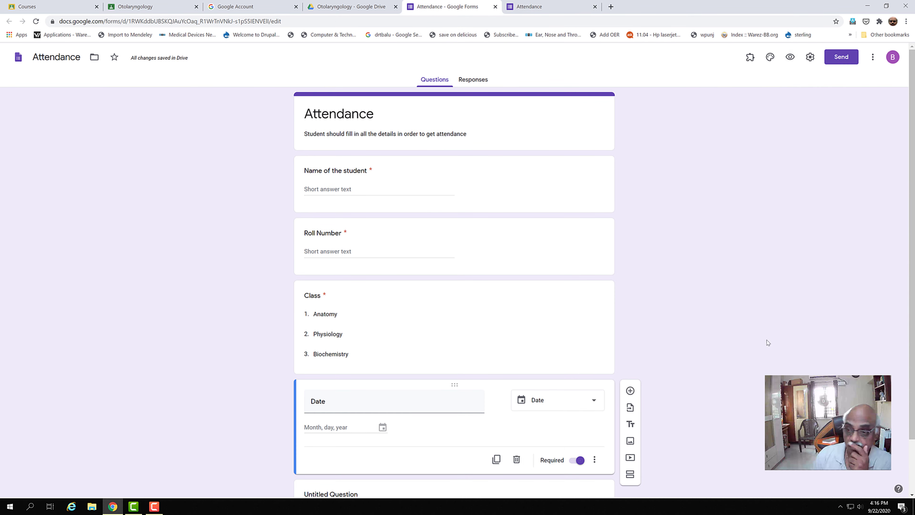
pyautogui.moveTo(912, 414); pyautogui.dragTo(907, 484)
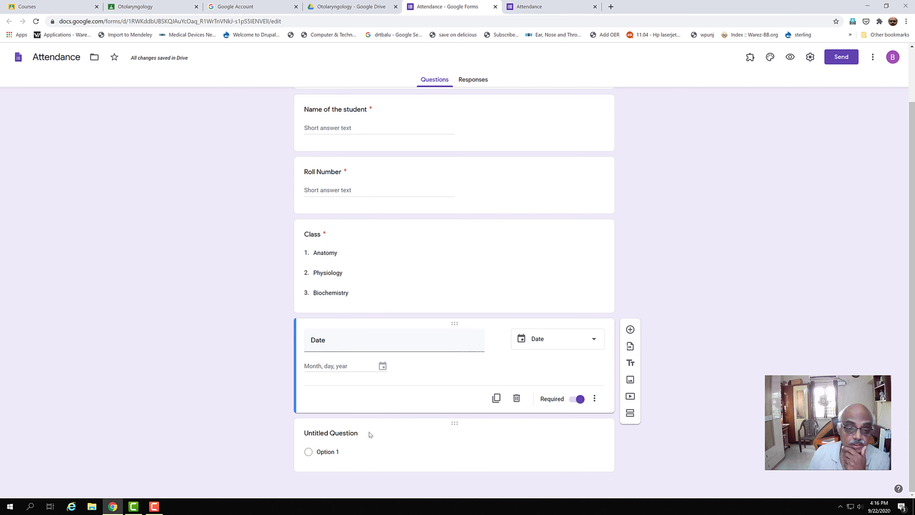
# Make the last question a required dropdown 'Whether attended or not' with first option 'yes'.
pyautogui.click(320, 444)
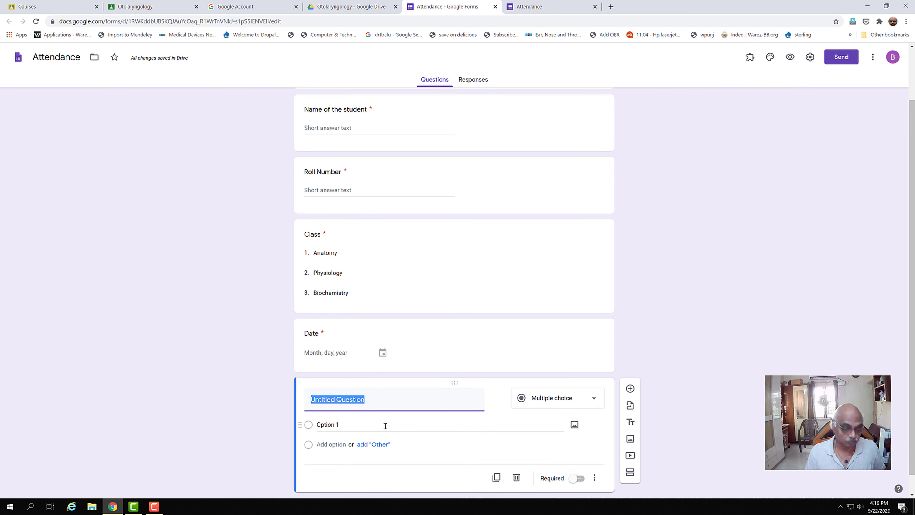
pyautogui.write('W')
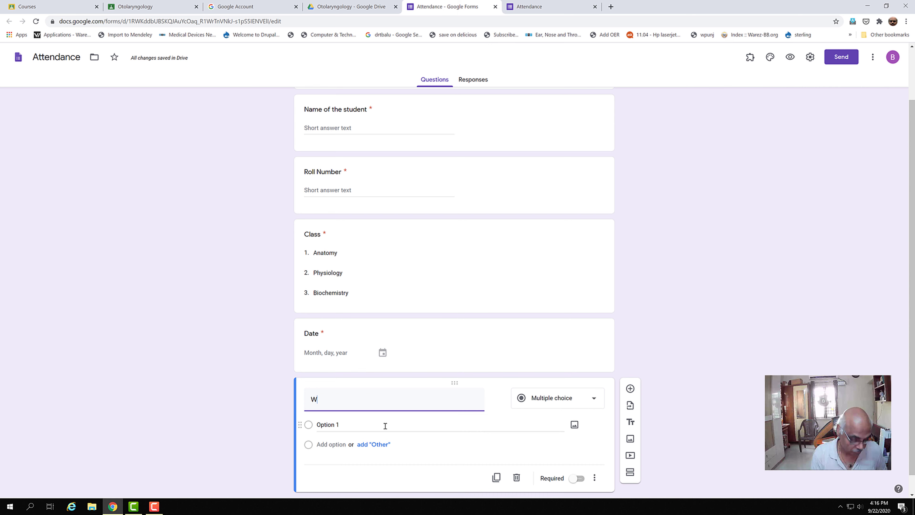
pyautogui.write('hether attend')
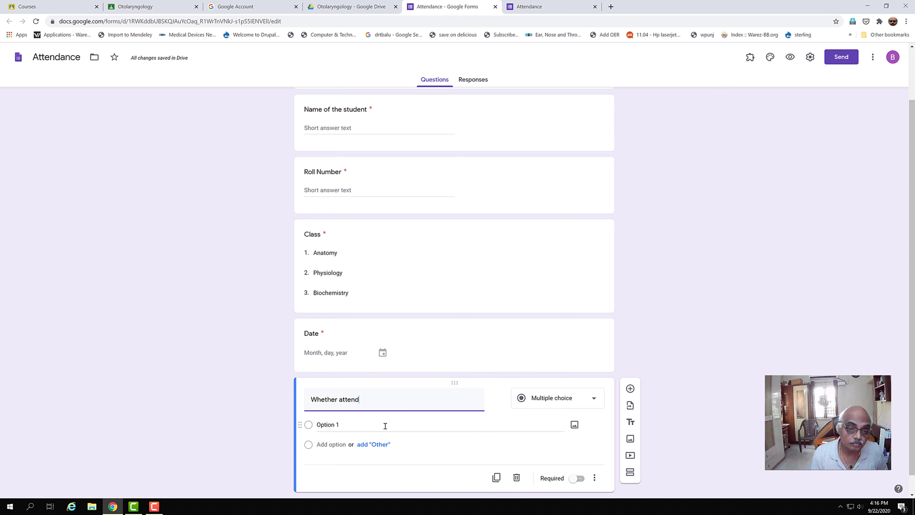
pyautogui.write('ed or not')
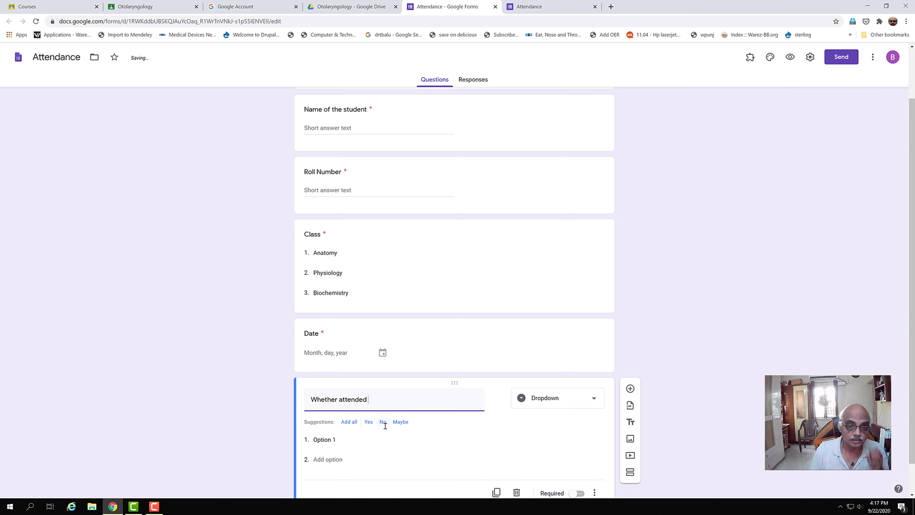
pyautogui.click(318, 440)
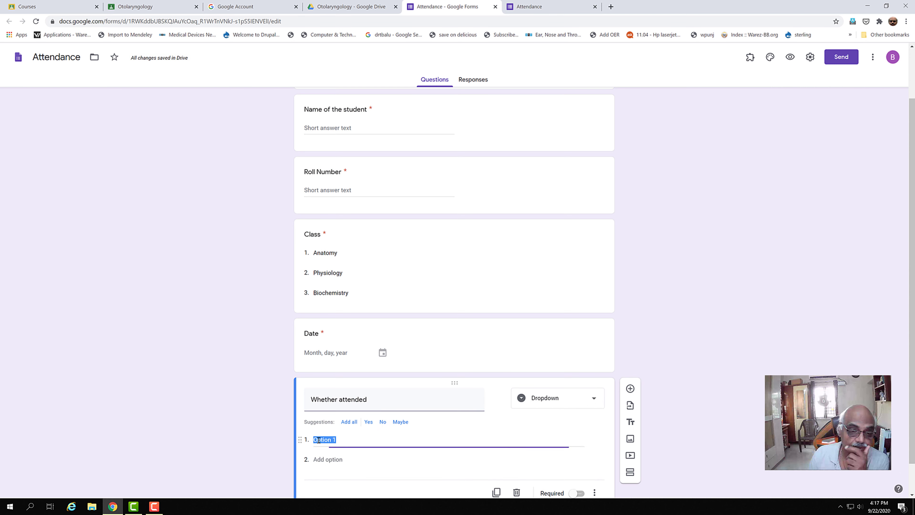
pyautogui.write('yes')
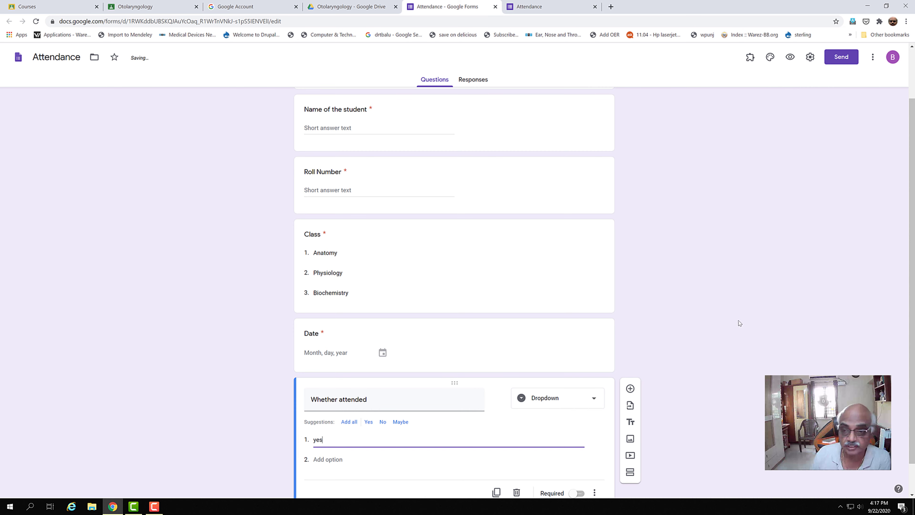
pyautogui.click(711, 323)
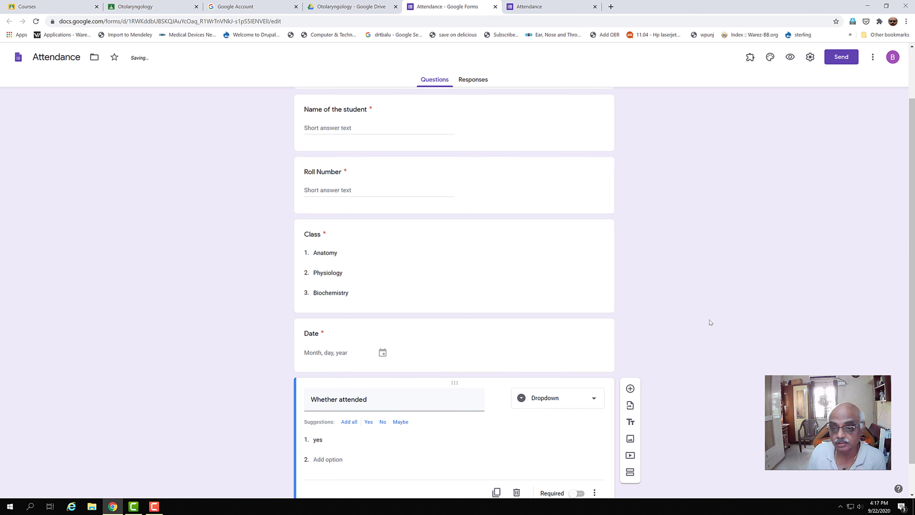
pyautogui.moveTo(912, 369); pyautogui.dragTo(912, 397)
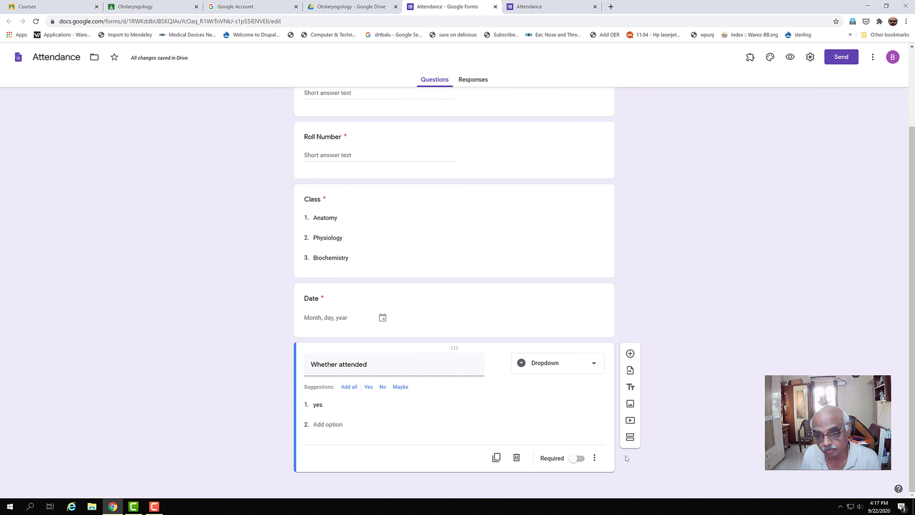
pyautogui.click(583, 459)
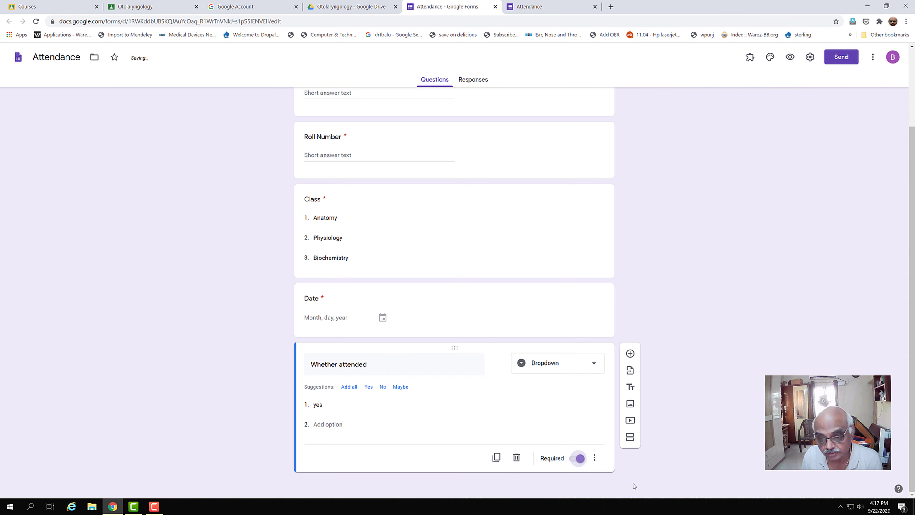
pyautogui.moveTo(912, 355); pyautogui.dragTo(899, 256)
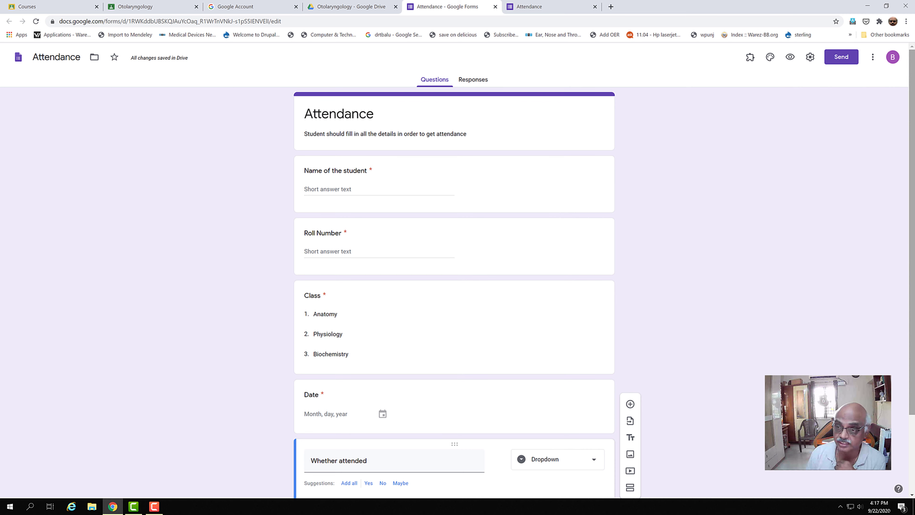
pyautogui.scroll(-3, 355, 367)
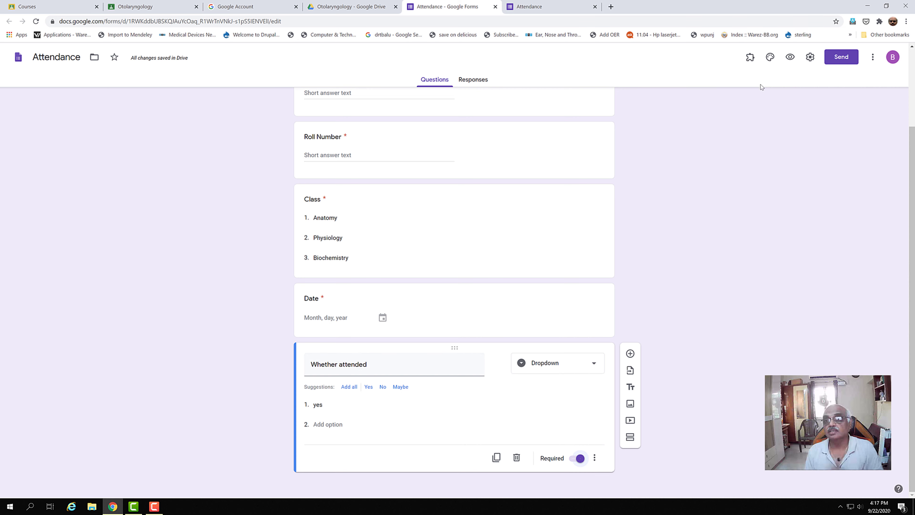
pyautogui.click(790, 57)
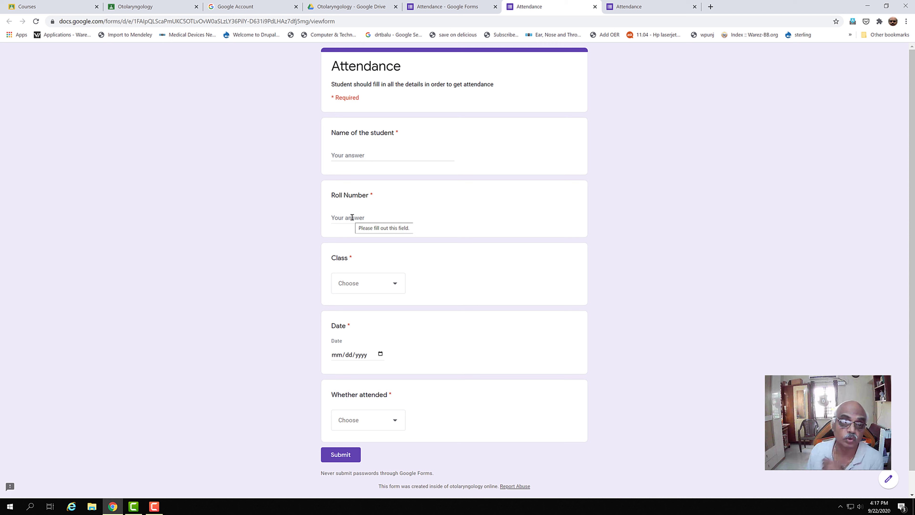
pyautogui.click(394, 284)
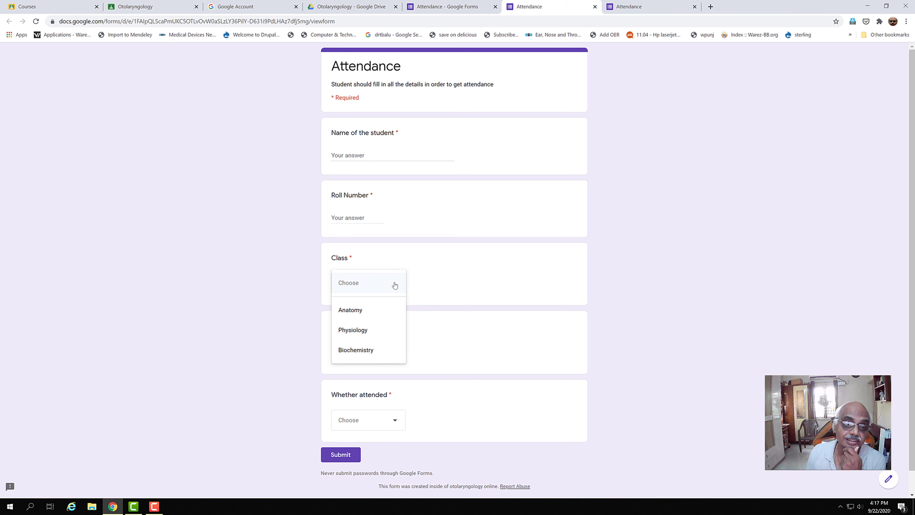
pyautogui.click(381, 307)
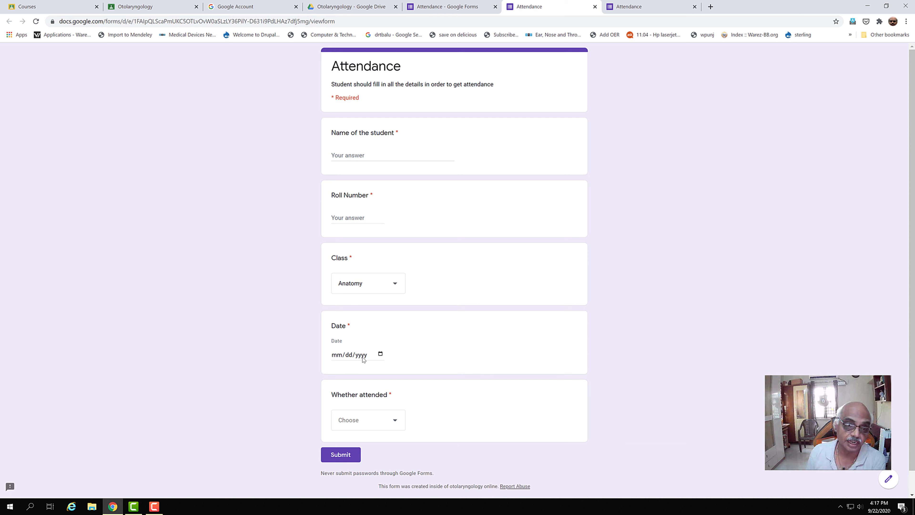
pyautogui.click(394, 423)
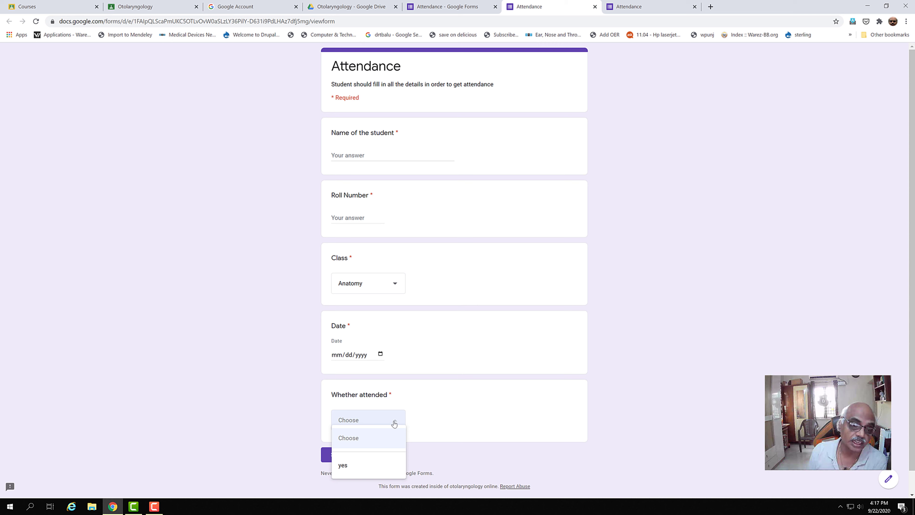
pyautogui.click(633, 333)
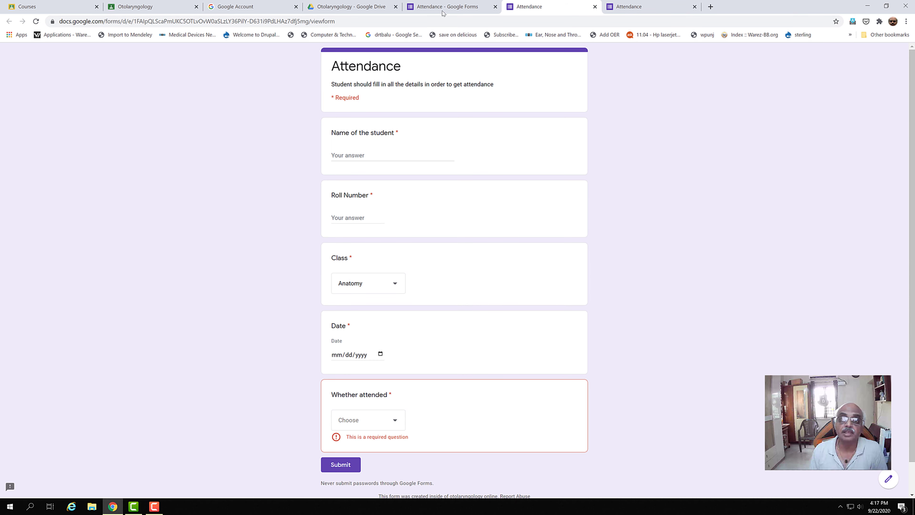
pyautogui.click(656, 8)
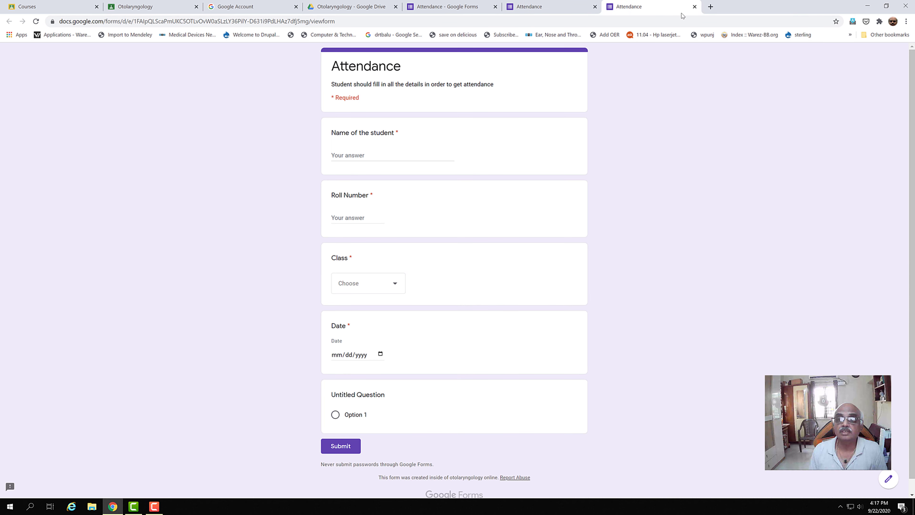
pyautogui.click(695, 7)
pyautogui.click(482, 10)
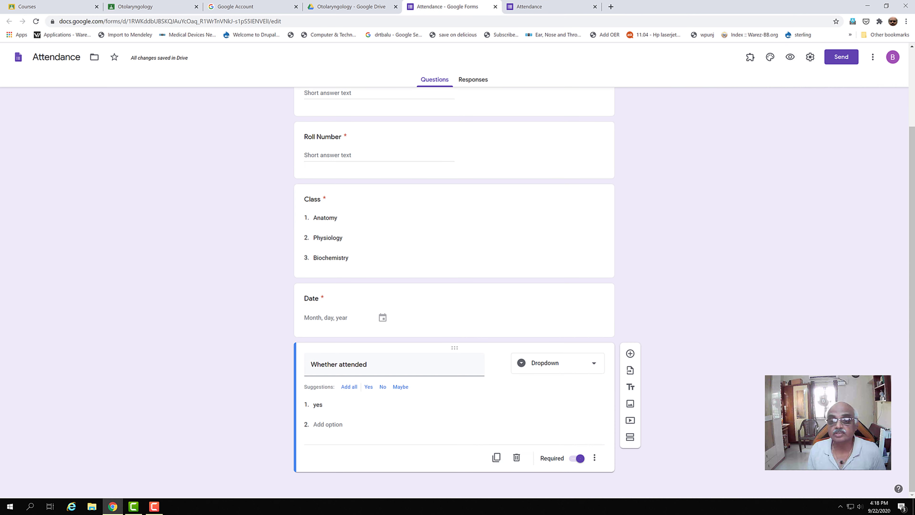
pyautogui.moveTo(913, 432); pyautogui.dragTo(905, 304)
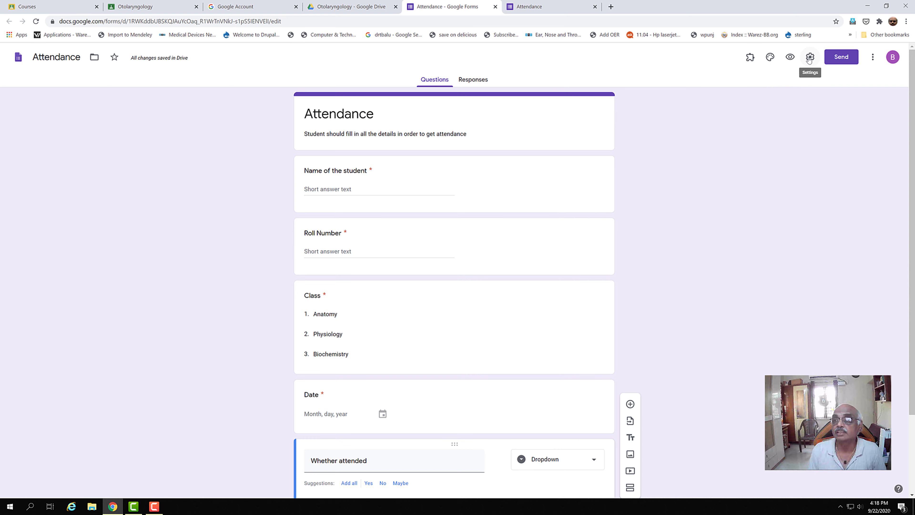
# Turn on 'Collect email addresses' in the form settings and save them.
pyautogui.click(810, 60)
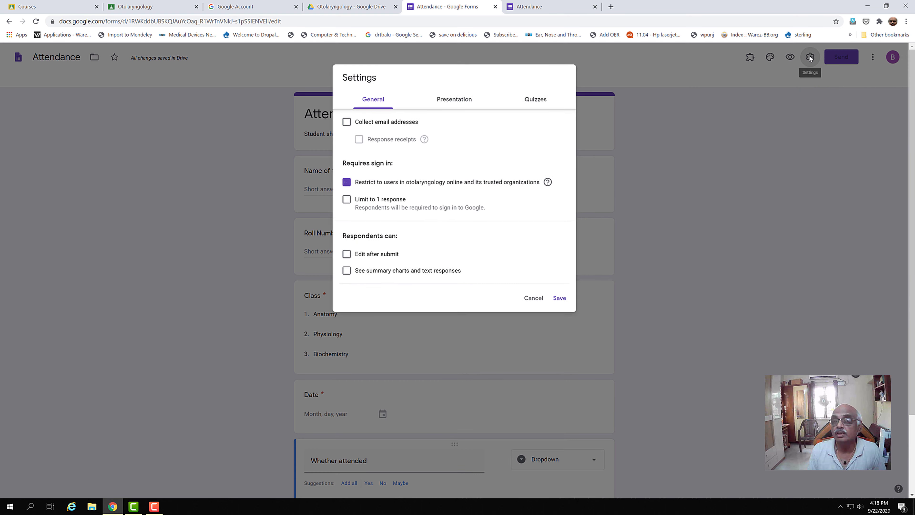
pyautogui.click(345, 122)
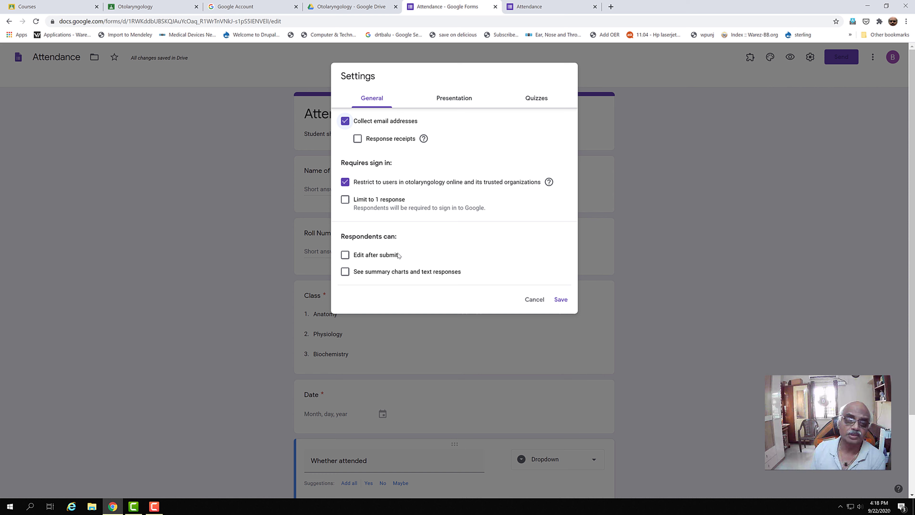
pyautogui.click(443, 101)
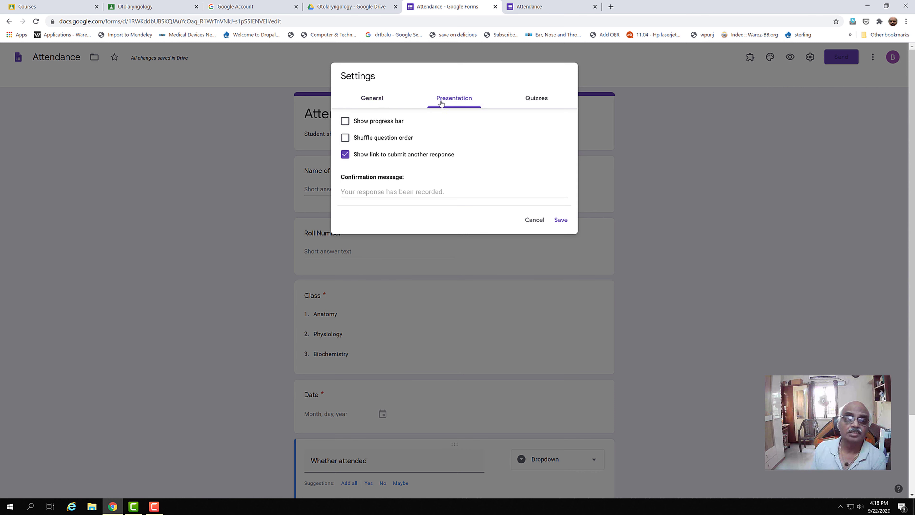
pyautogui.click(533, 101)
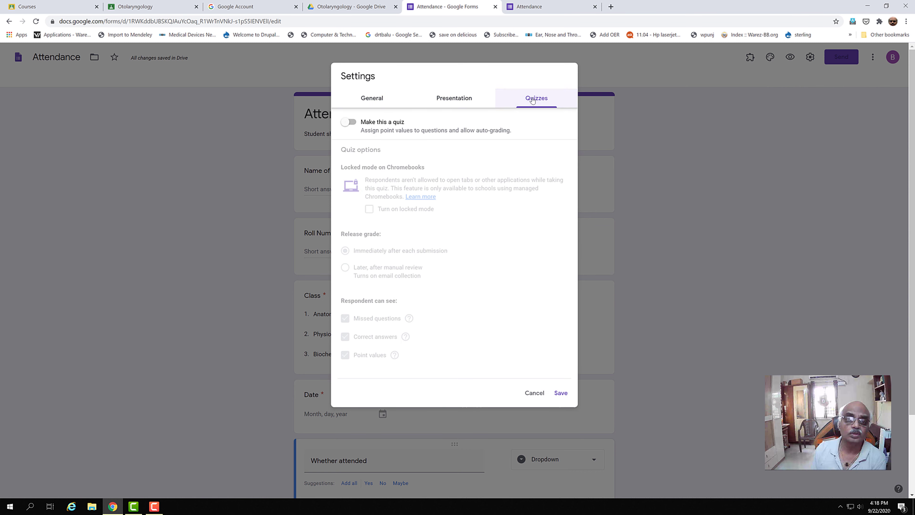
pyautogui.click(379, 104)
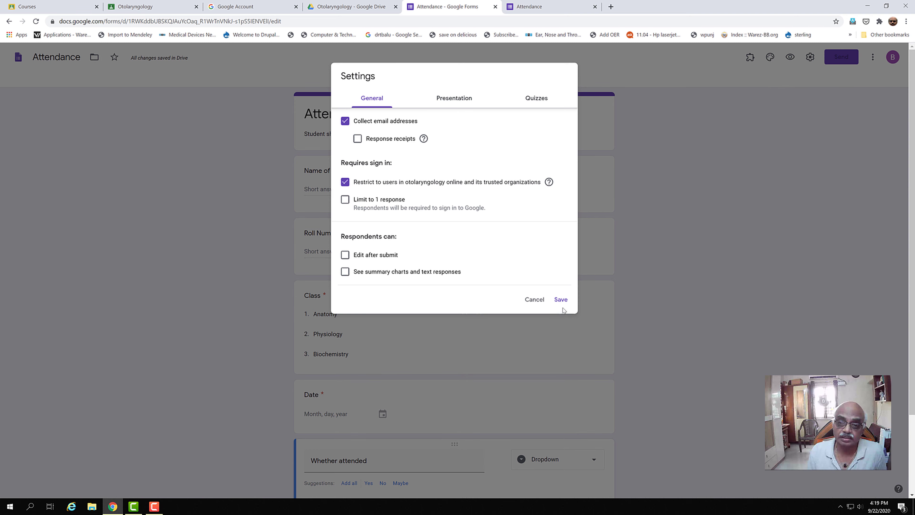
pyautogui.click(563, 299)
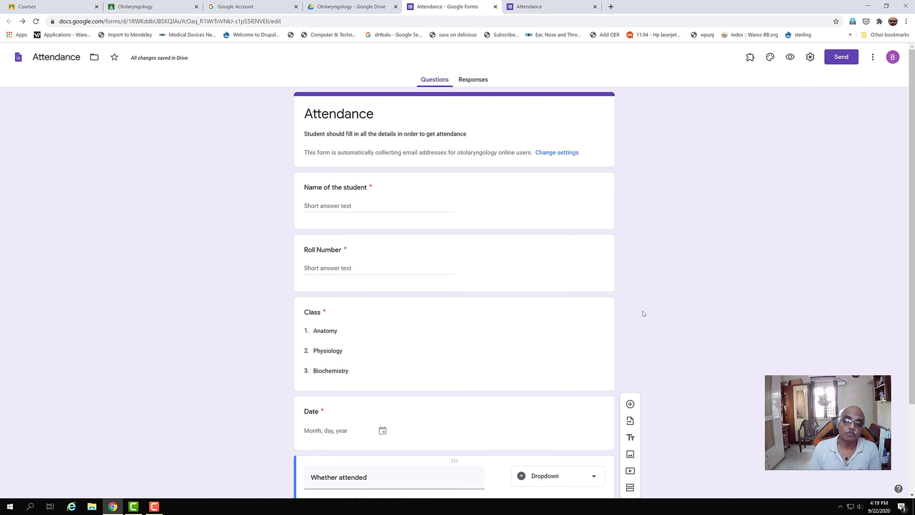
# View the form's 0 responses, turning Accepting responses off and back on and checking its options.
pyautogui.click(475, 80)
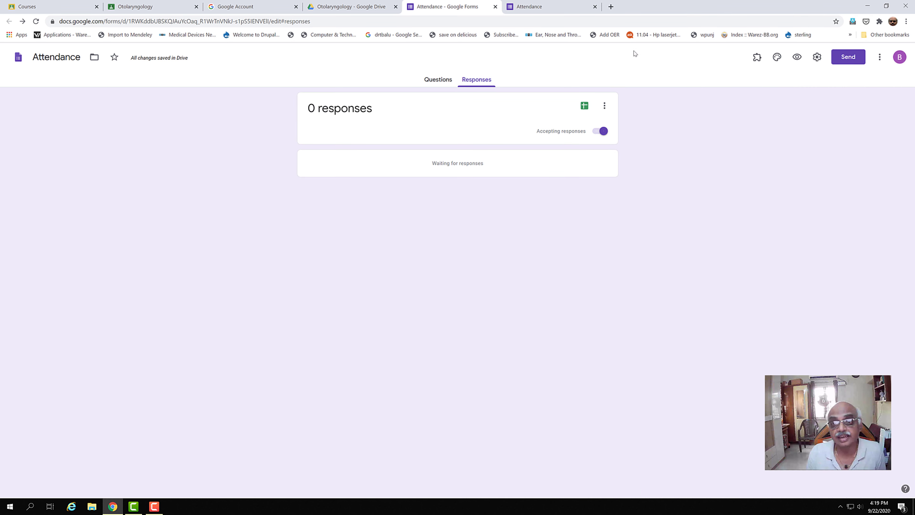
pyautogui.click(598, 131)
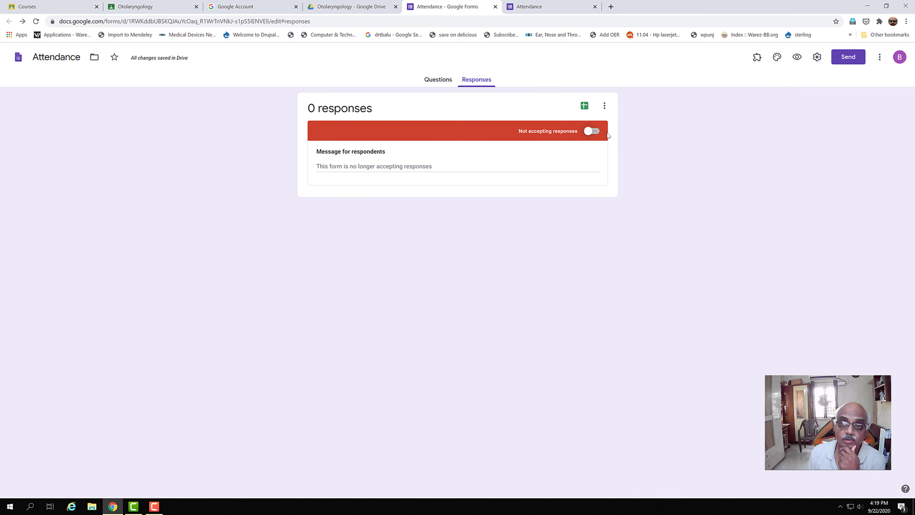
pyautogui.click(593, 131)
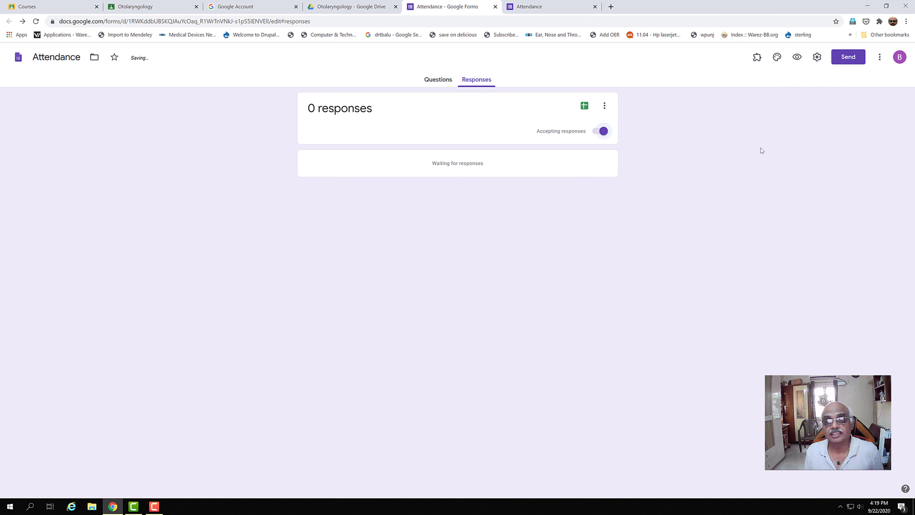
pyautogui.click(603, 107)
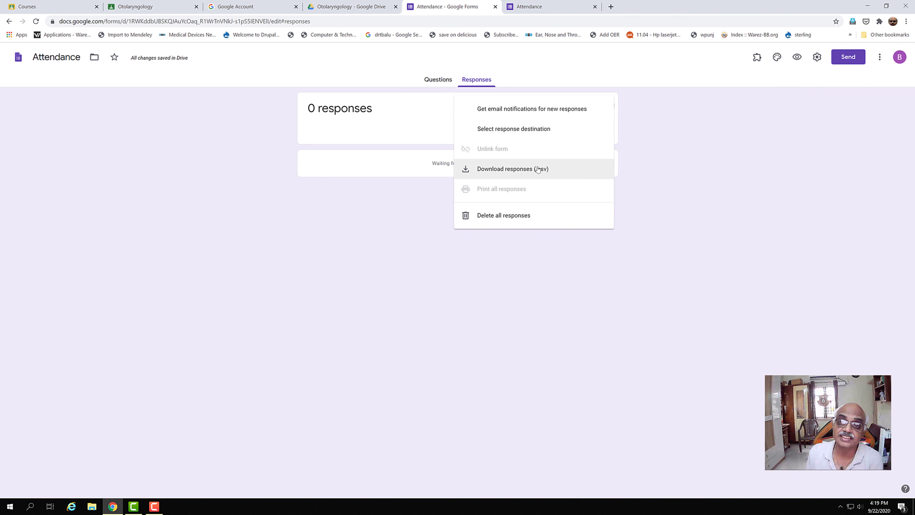
pyautogui.click(718, 165)
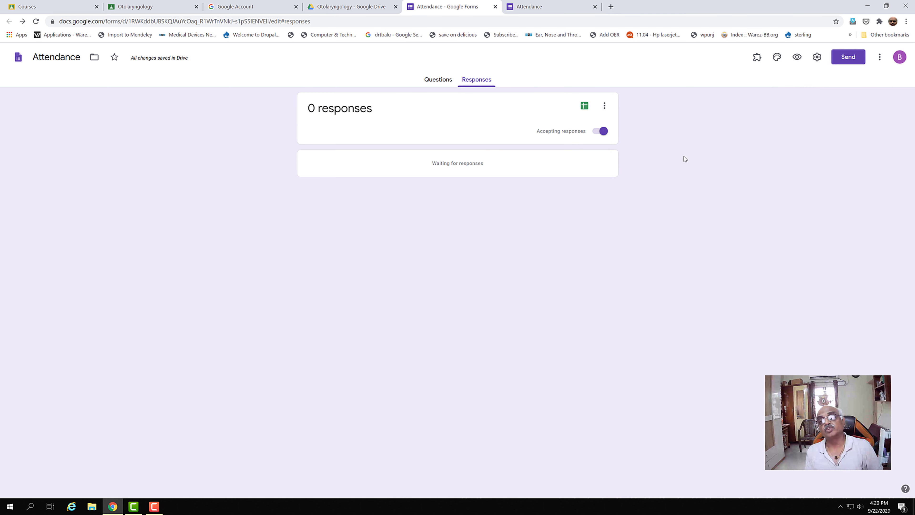
# Send responses to a new spreadsheet, replacing its default name with 'Class Attendance'.
pyautogui.click(585, 106)
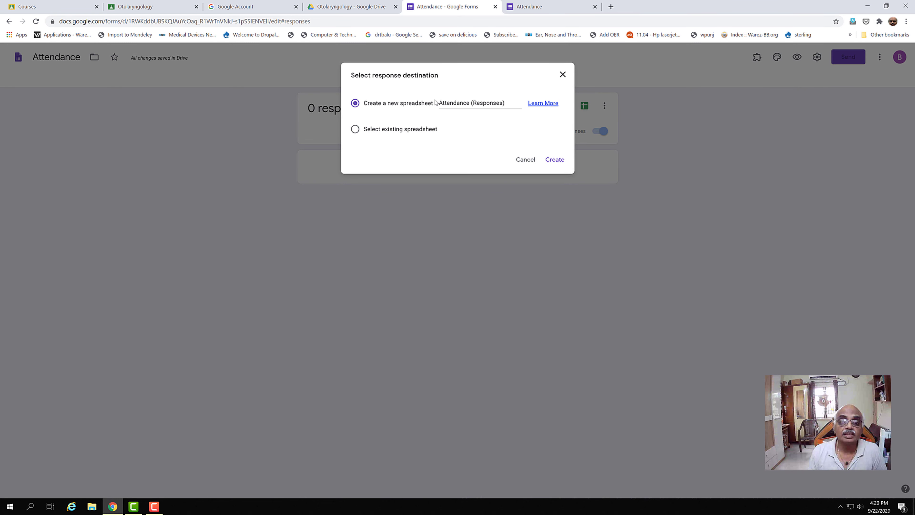
pyautogui.moveTo(438, 103); pyautogui.dragTo(516, 103)
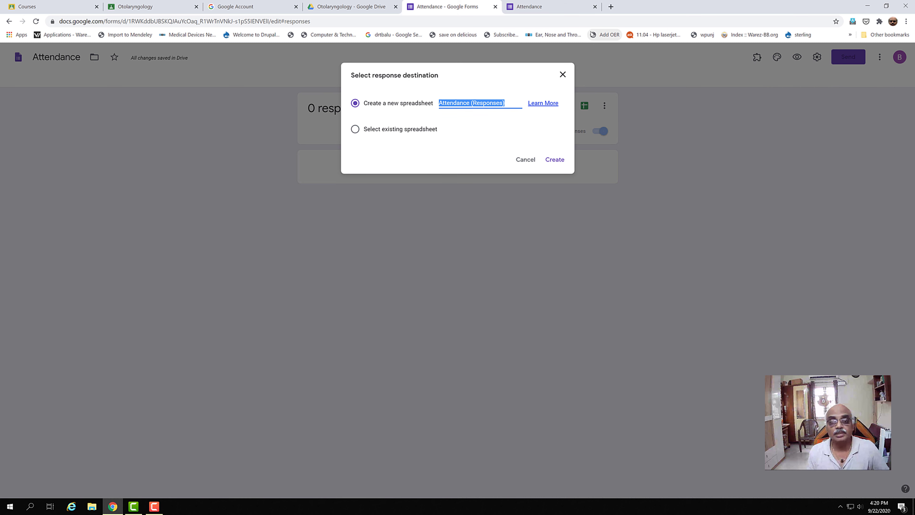
pyautogui.write('Class')
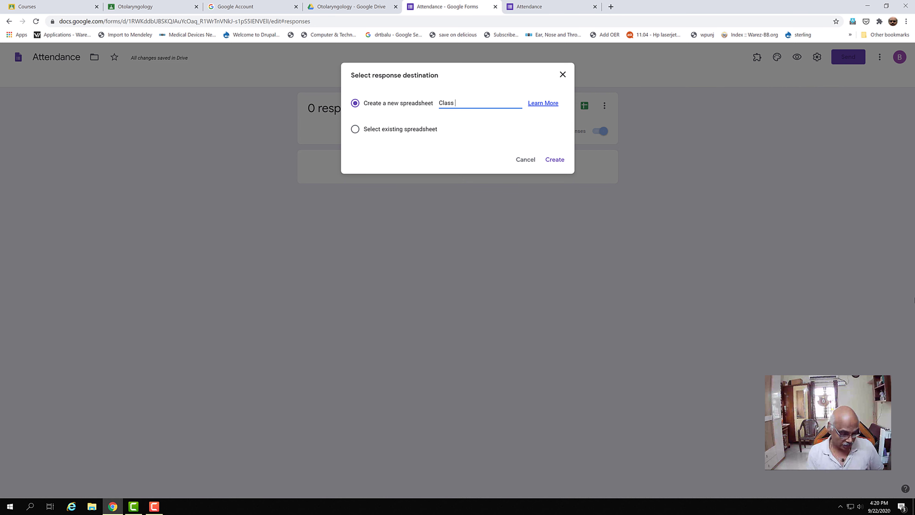
pyautogui.write(' Attendance')
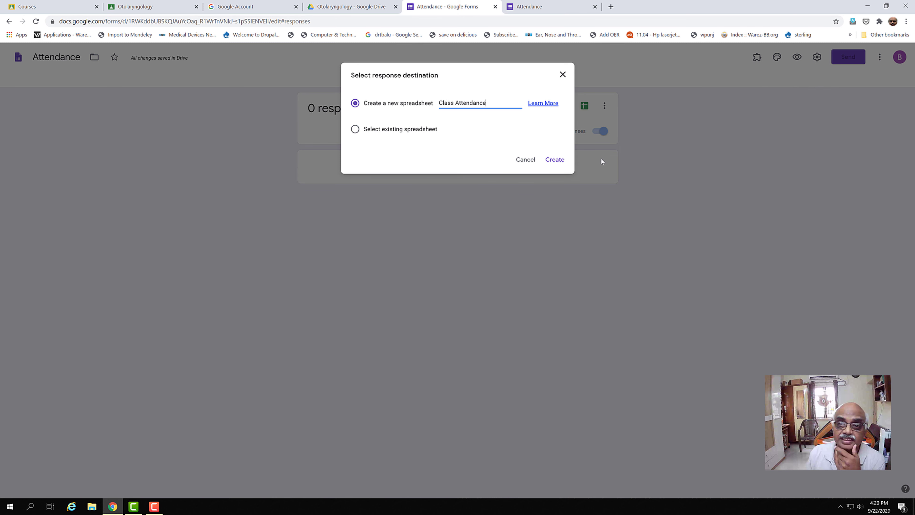
# Create the linked Class Attendance spreadsheet, then return to the form's Responses page.
pyautogui.click(557, 161)
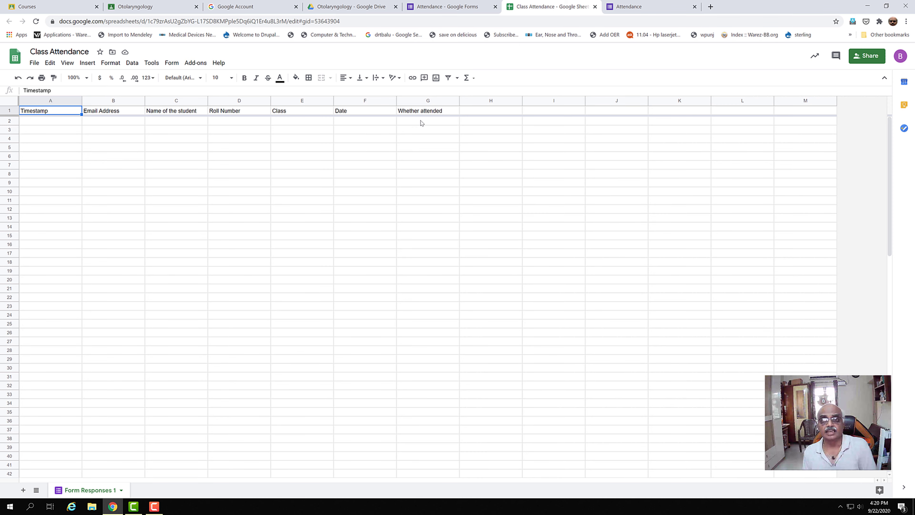
pyautogui.click(481, 10)
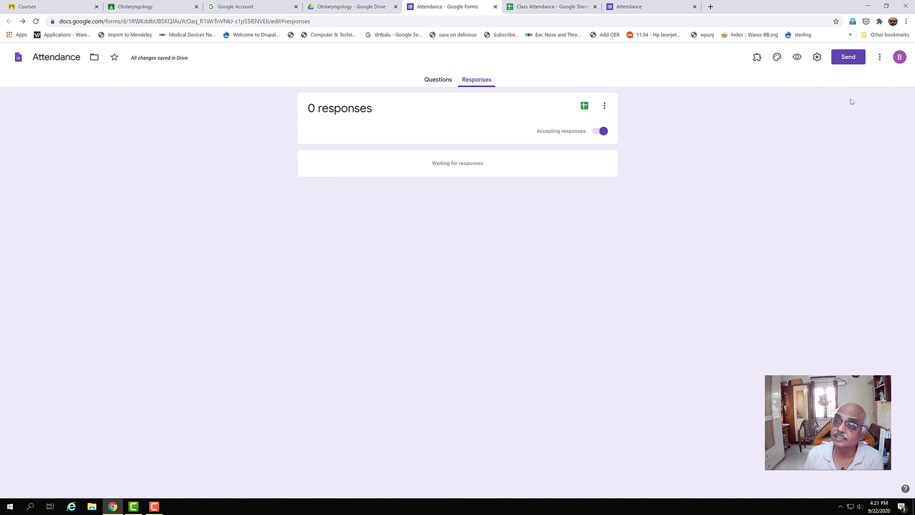
# Copy the form's shortened forms.gle sharing link from the Send dialog.
pyautogui.click(846, 60)
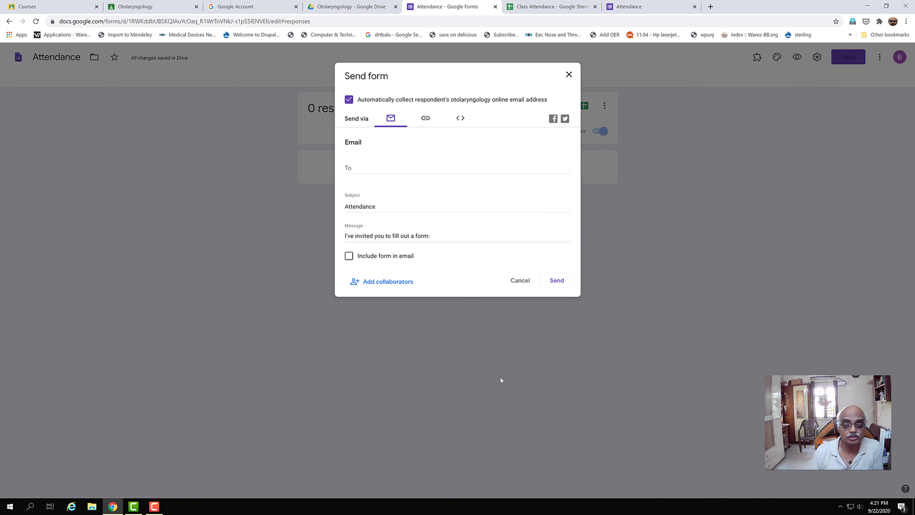
pyautogui.click(429, 125)
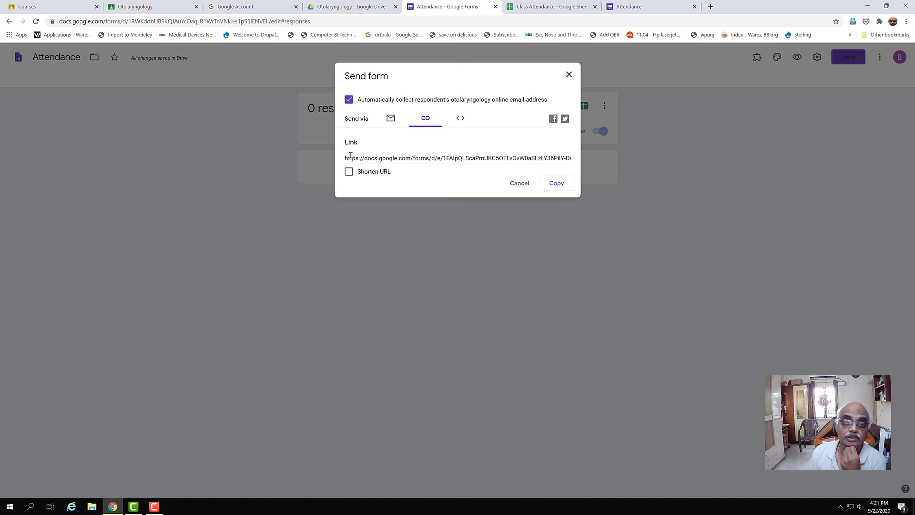
pyautogui.click(349, 172)
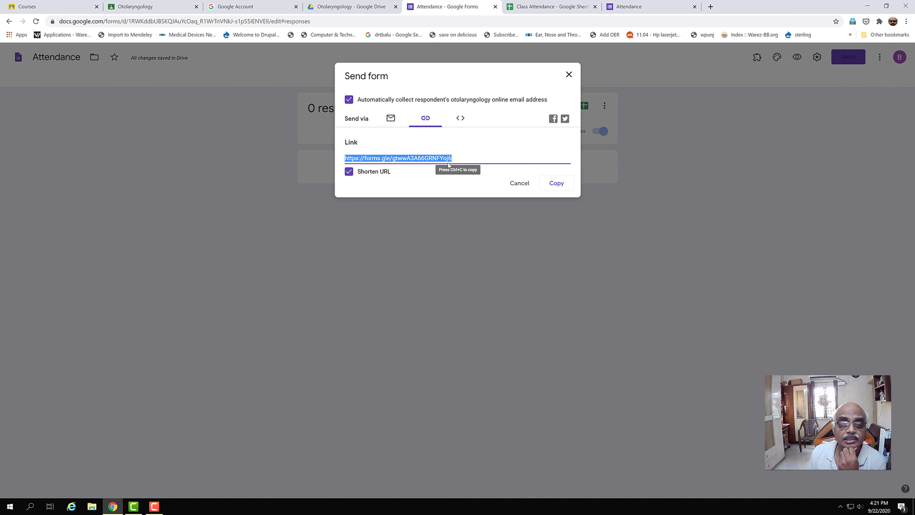
pyautogui.click(561, 187)
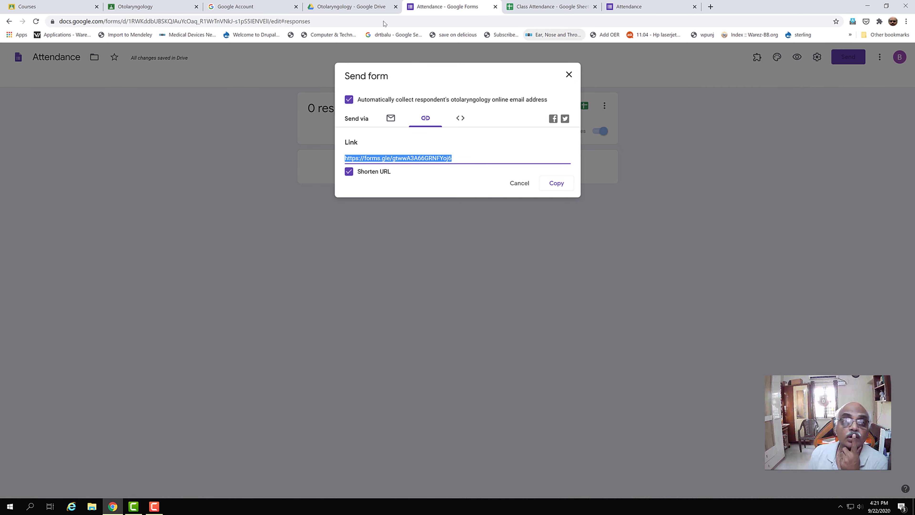
# Search 'google classroom' in a new Chrome tab and open the Google Classroom site.
pyautogui.click(710, 6)
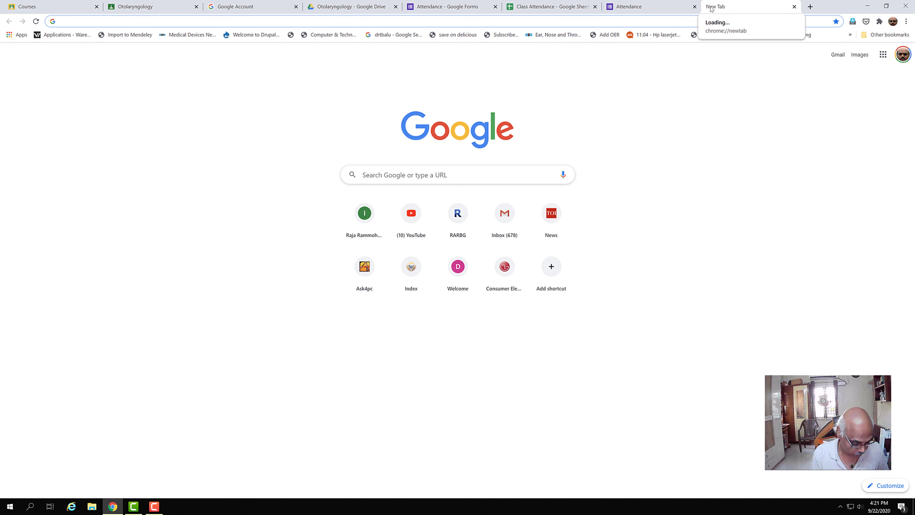
pyautogui.write('g')
pyautogui.write('oogle classroom')
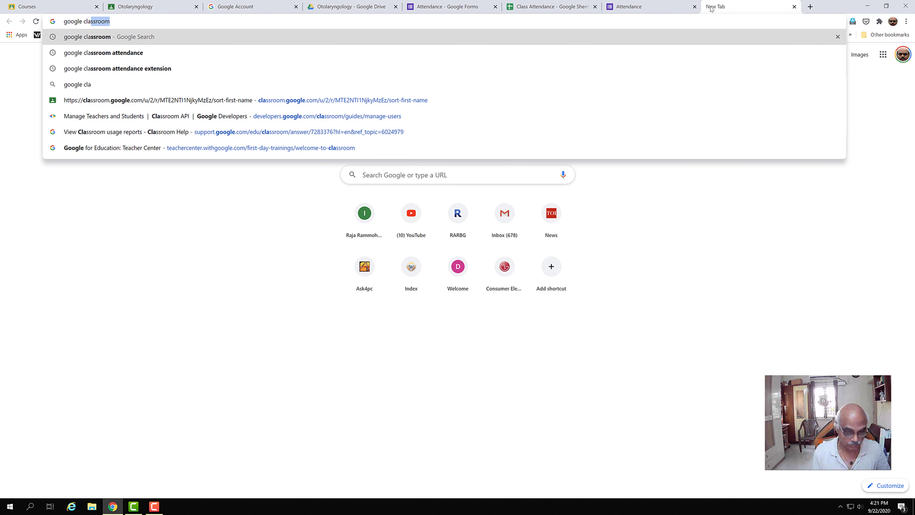
pyautogui.press('Return')
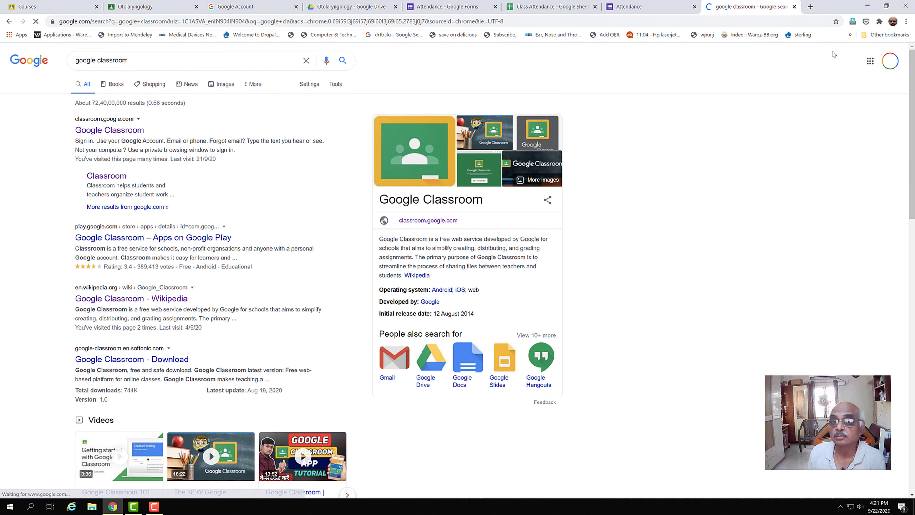
pyautogui.click(121, 131)
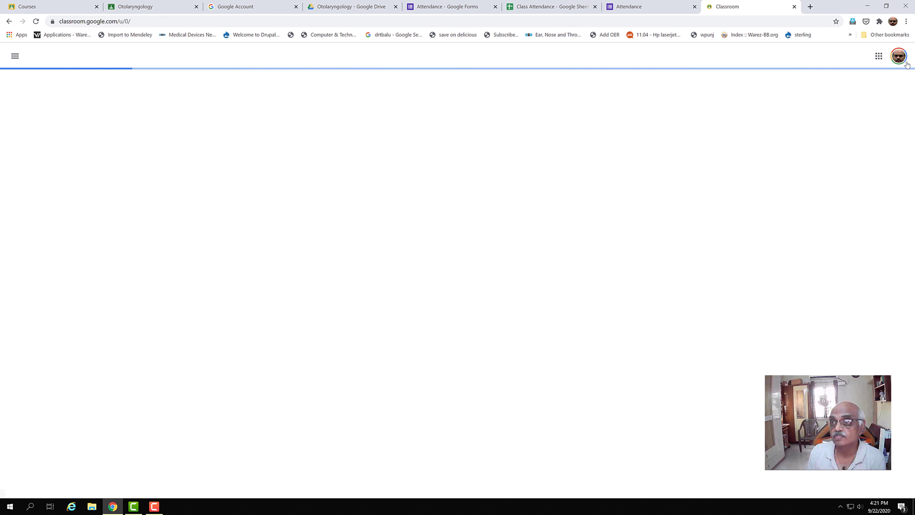
# Switch to the teacher account and open the Otolaryngology class's Classwork page.
pyautogui.click(899, 56)
pyautogui.click(822, 208)
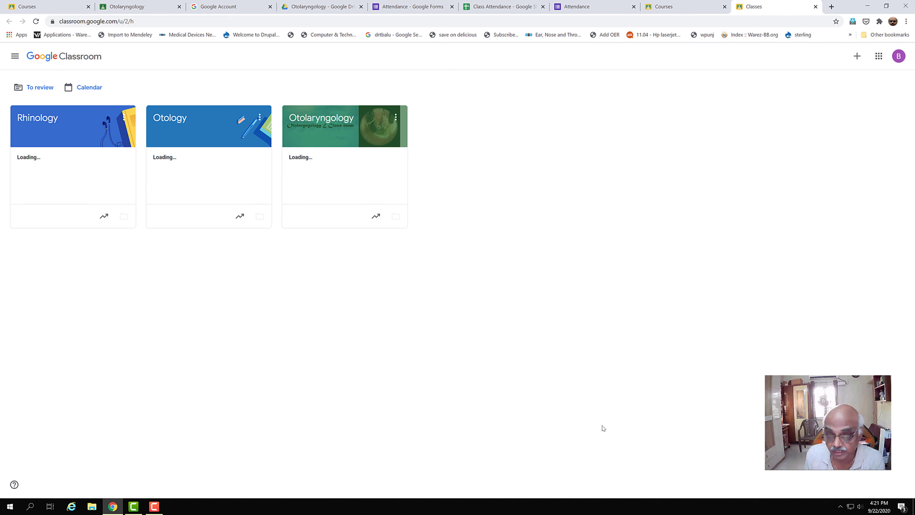
pyautogui.click(322, 123)
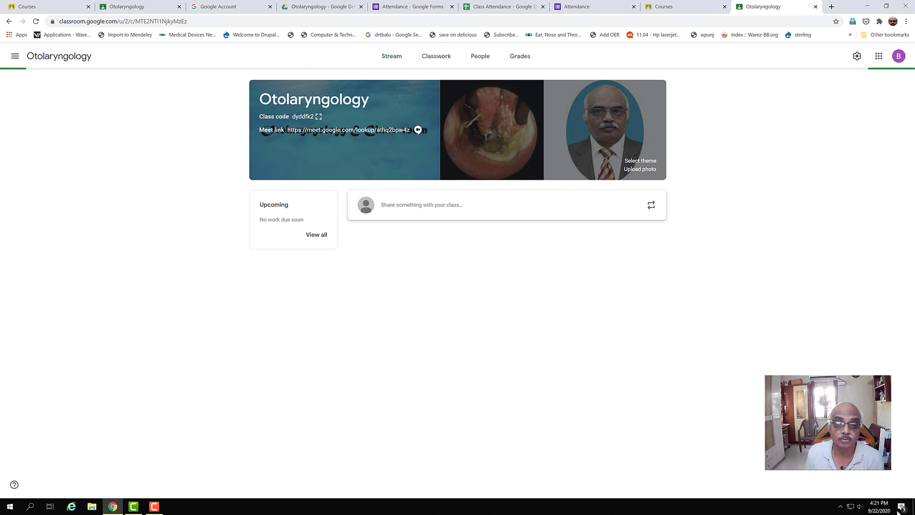
pyautogui.click(434, 57)
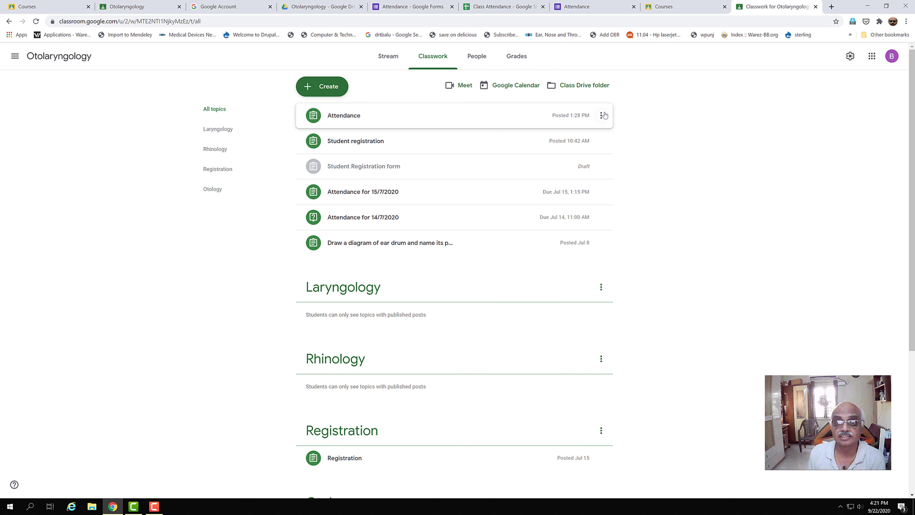
# Delete the old Attendance post from the Classwork page.
pyautogui.click(602, 115)
pyautogui.click(577, 148)
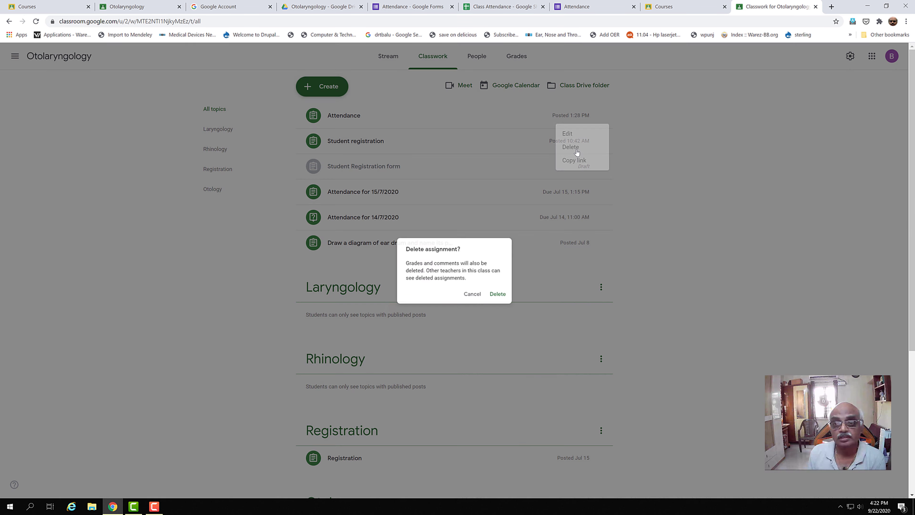
pyautogui.click(503, 297)
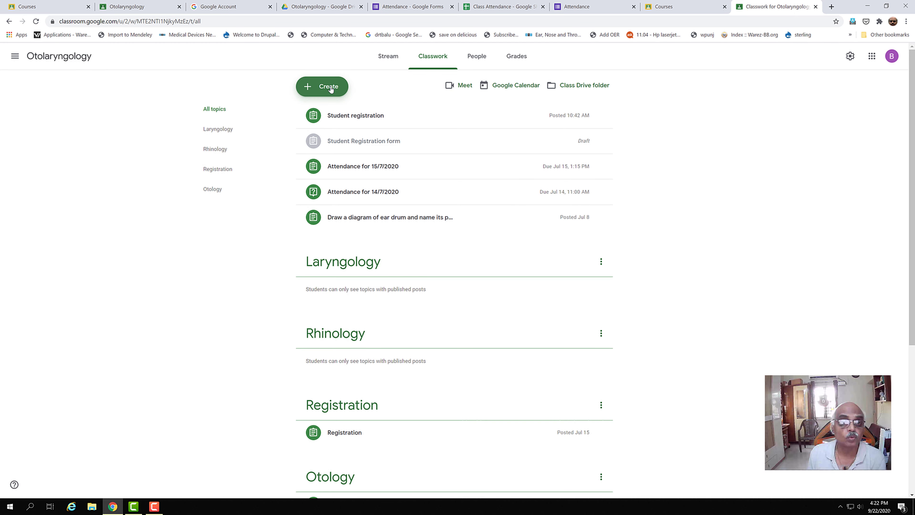
# Create a new assignment titled 'Attendance' with the copied form link attached.
pyautogui.click(330, 89)
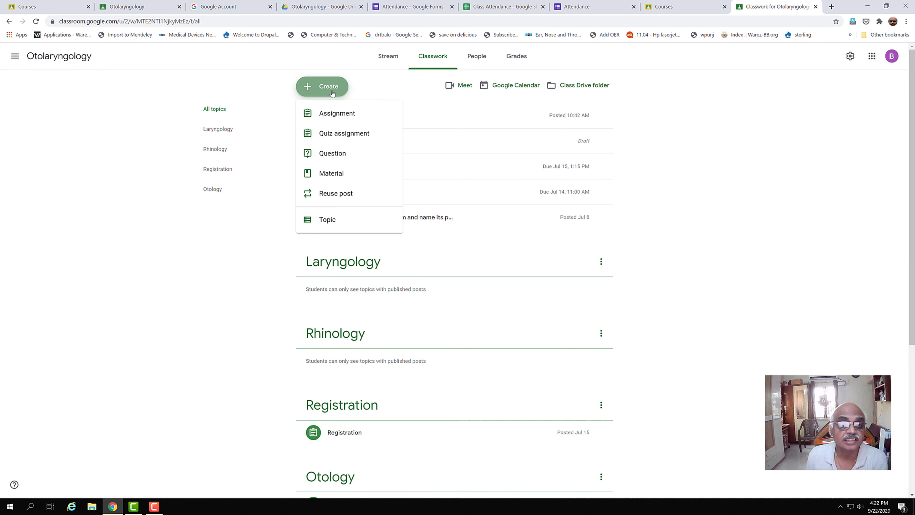
pyautogui.click(330, 115)
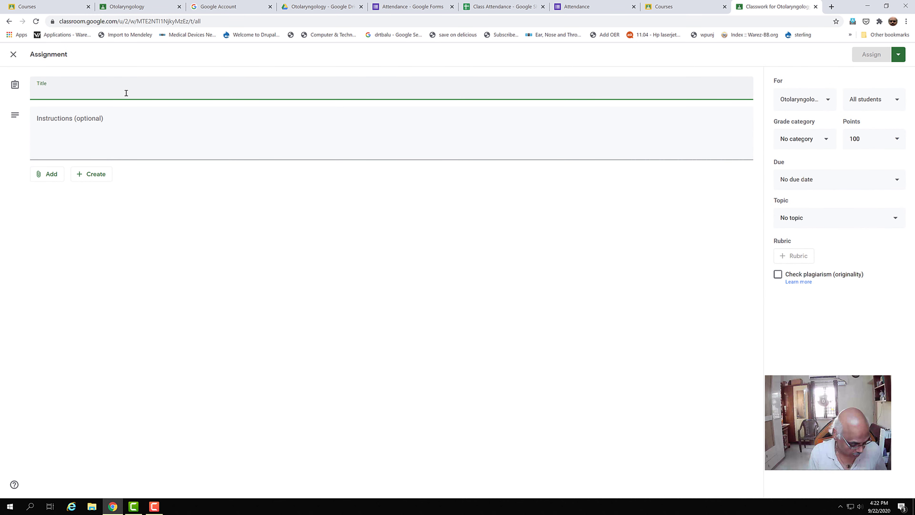
pyautogui.write('Attendance')
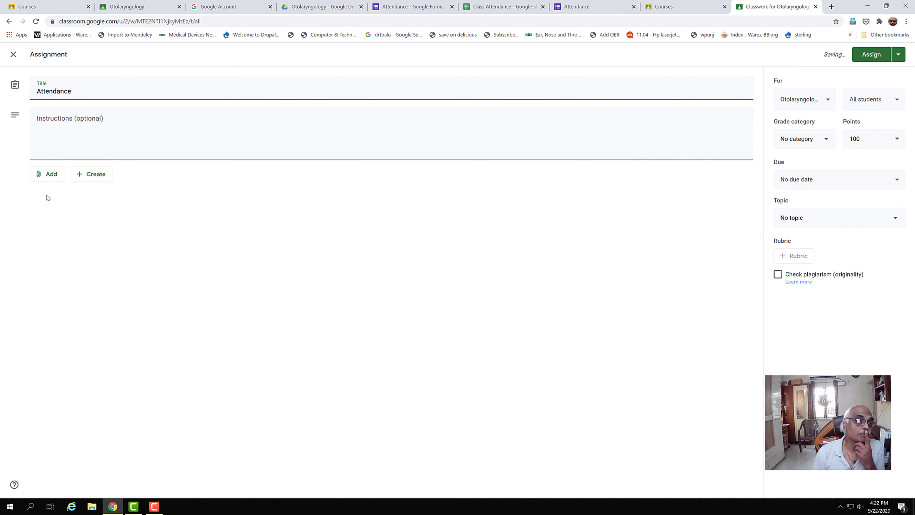
pyautogui.click(48, 177)
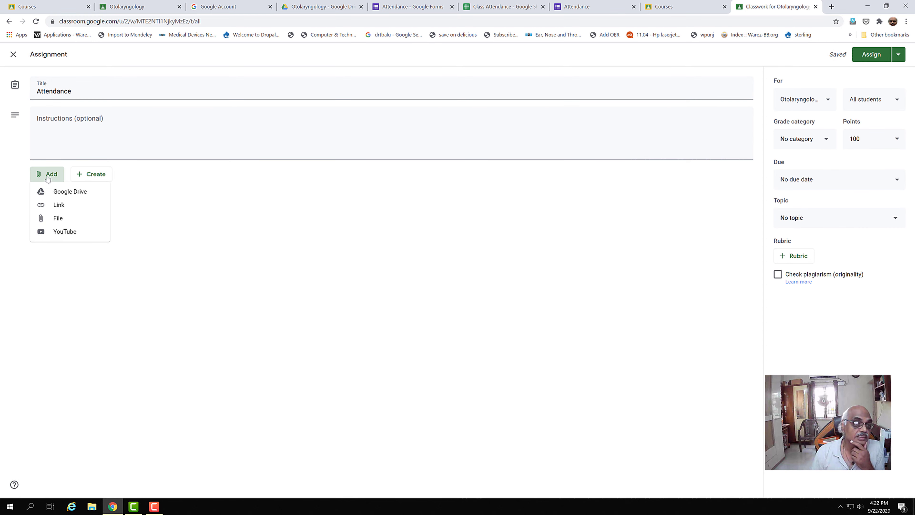
pyautogui.click(57, 205)
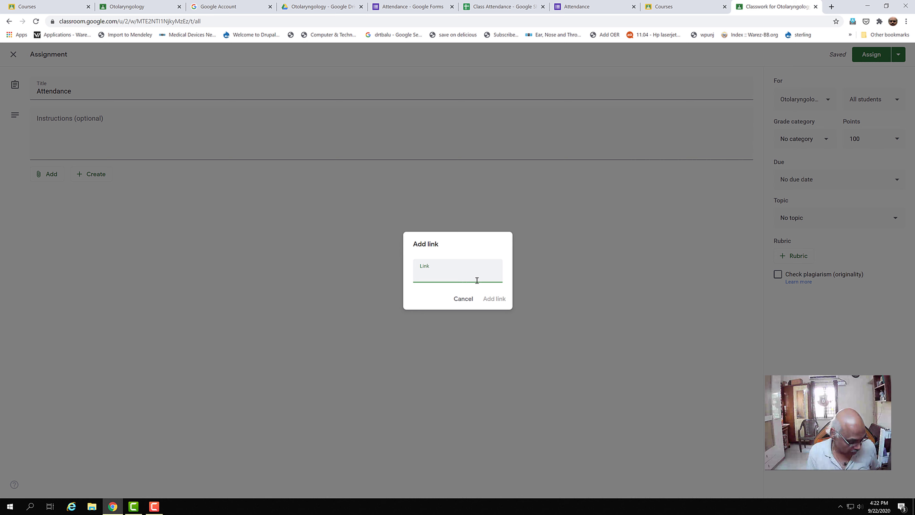
pyautogui.hotkey('ctrl', 'v')
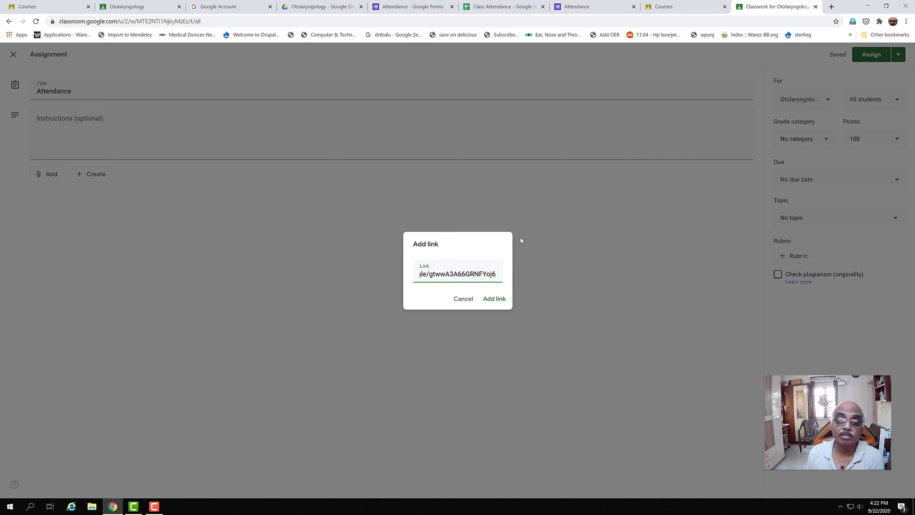
pyautogui.click(494, 300)
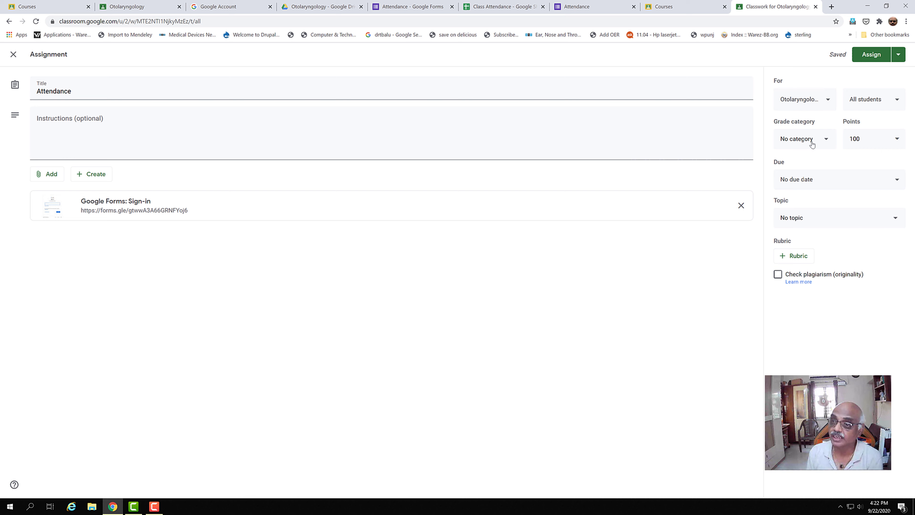
# Make the Attendance assignment ungraded and due Sep 22, 2020 with no set time.
pyautogui.click(903, 140)
pyautogui.click(862, 160)
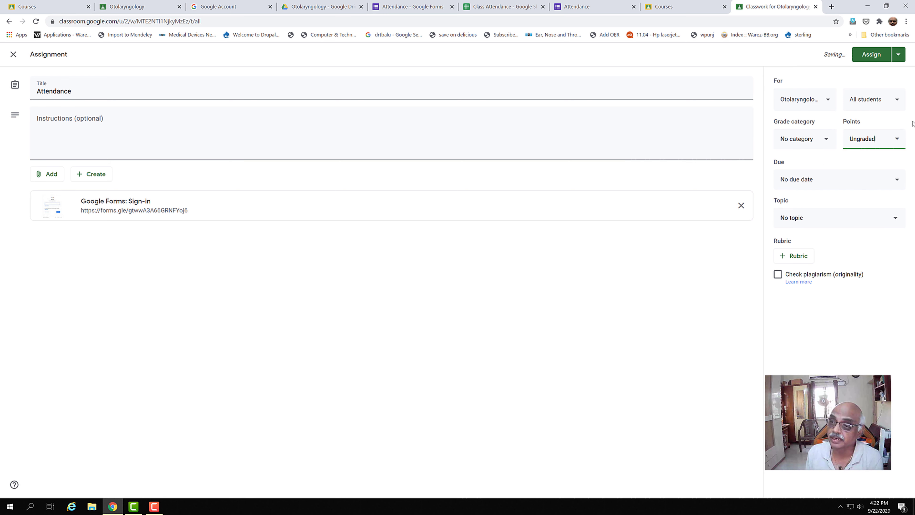
pyautogui.click(898, 182)
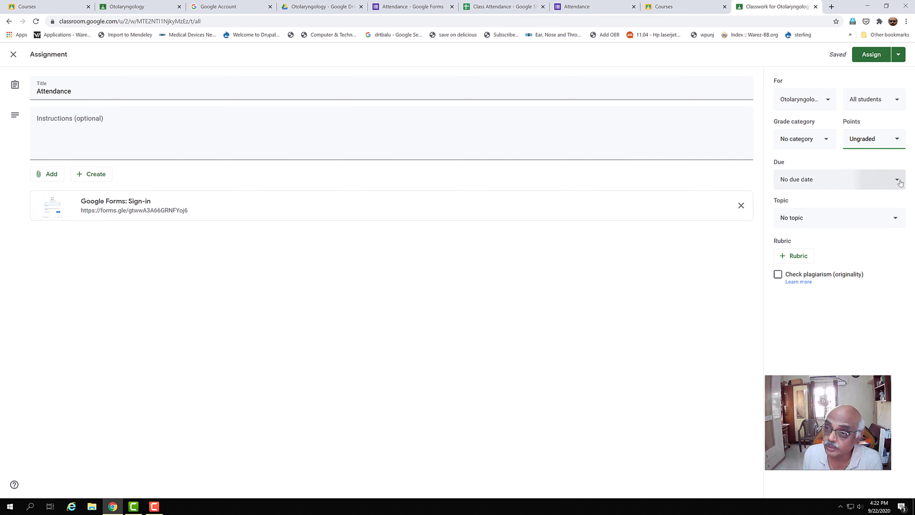
pyautogui.click(831, 212)
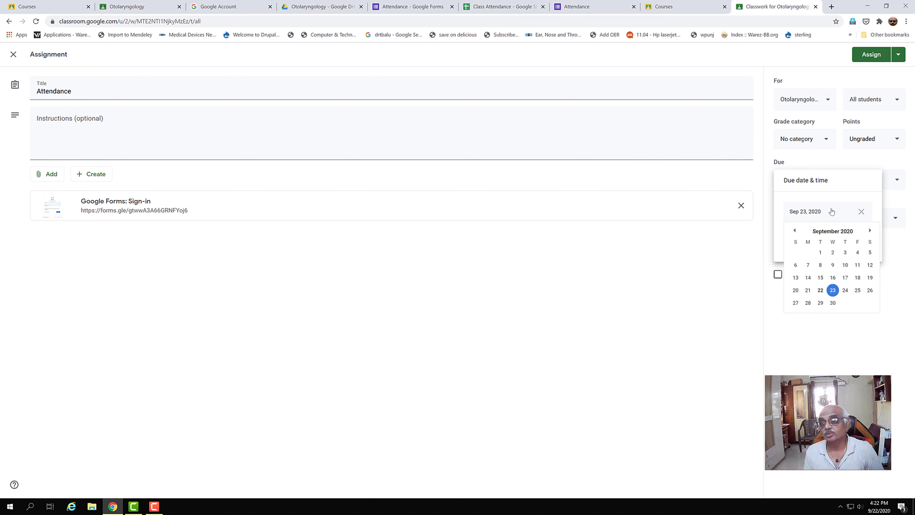
pyautogui.click(821, 293)
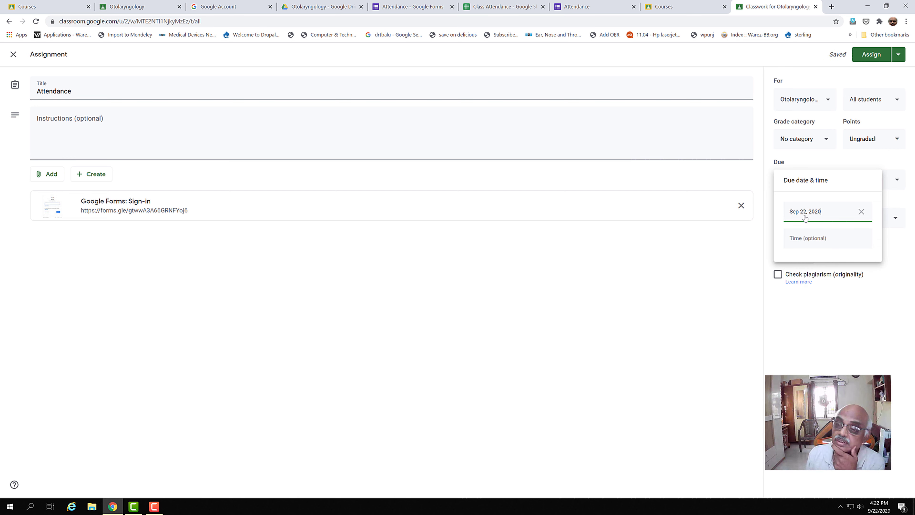
pyautogui.click(807, 243)
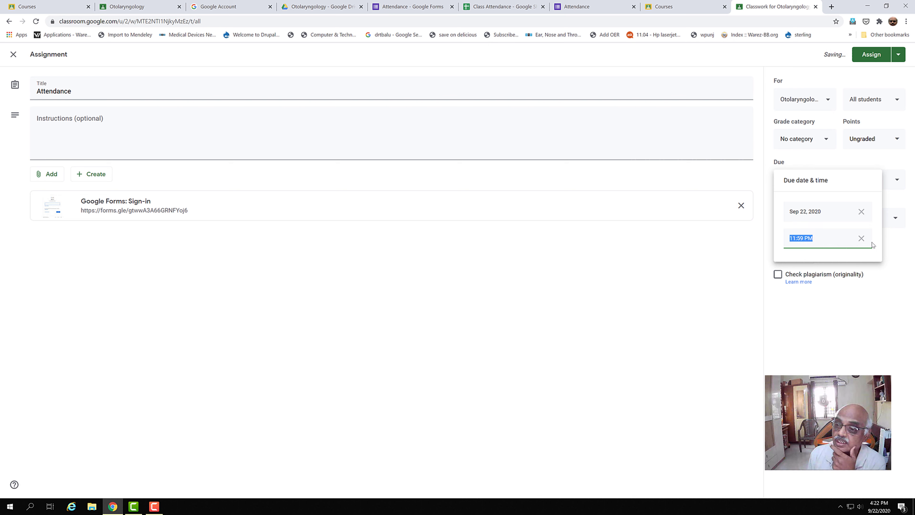
pyautogui.click(860, 238)
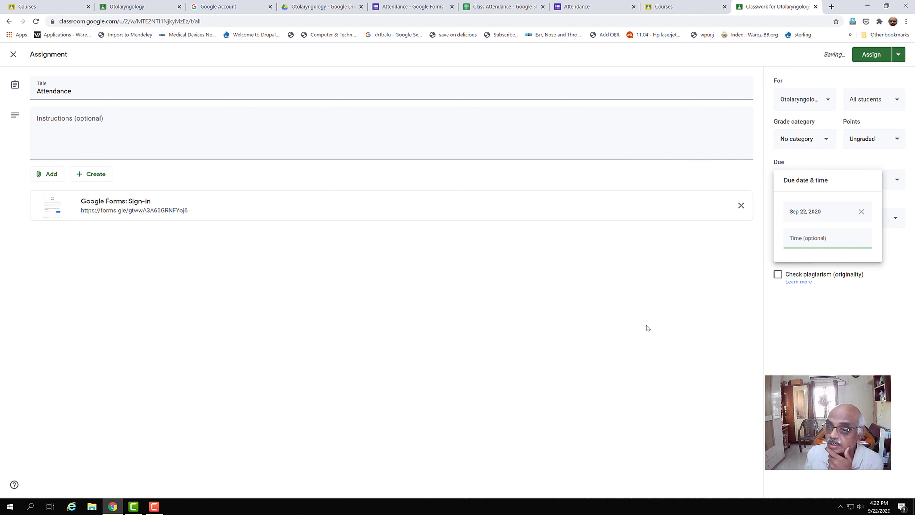
pyautogui.click(807, 320)
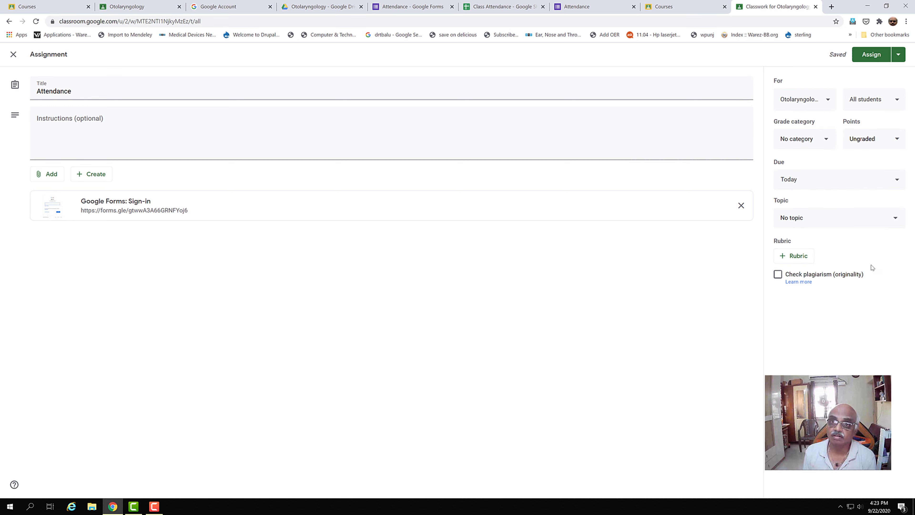
pyautogui.click(599, 9)
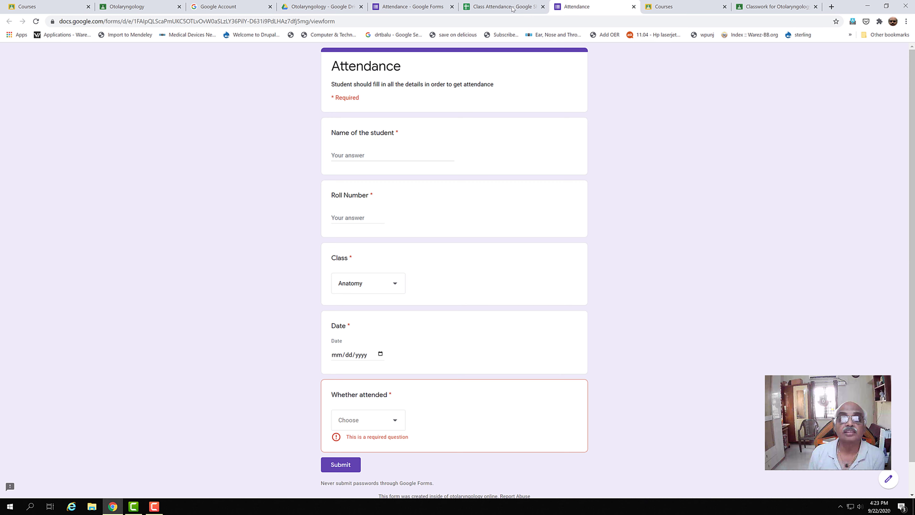
pyautogui.click(383, 7)
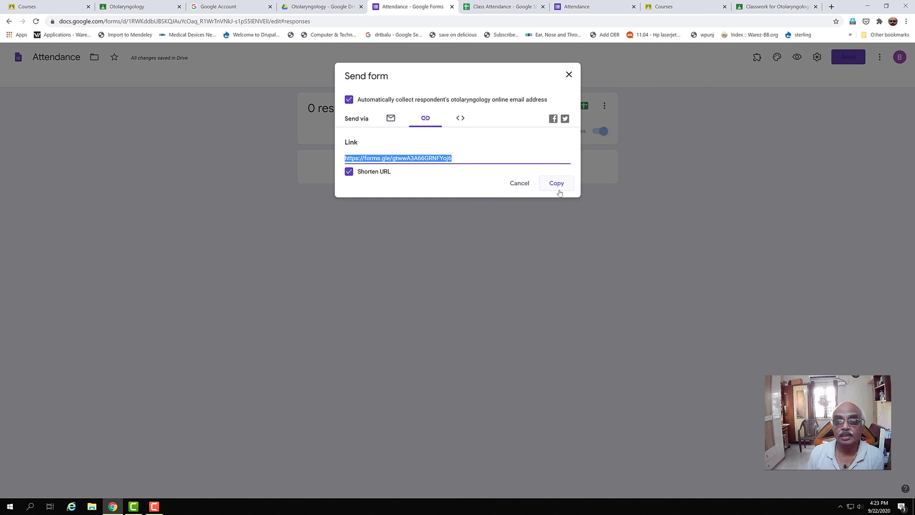
pyautogui.click(522, 184)
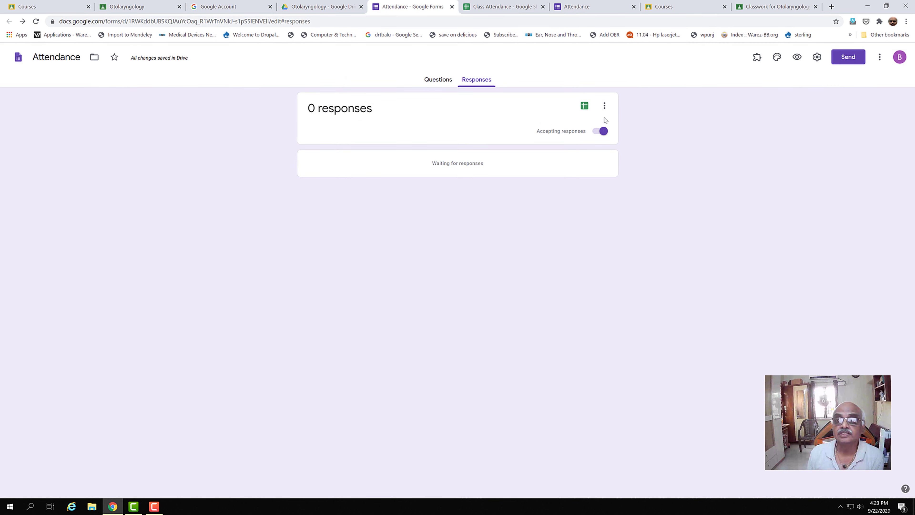
pyautogui.click(603, 133)
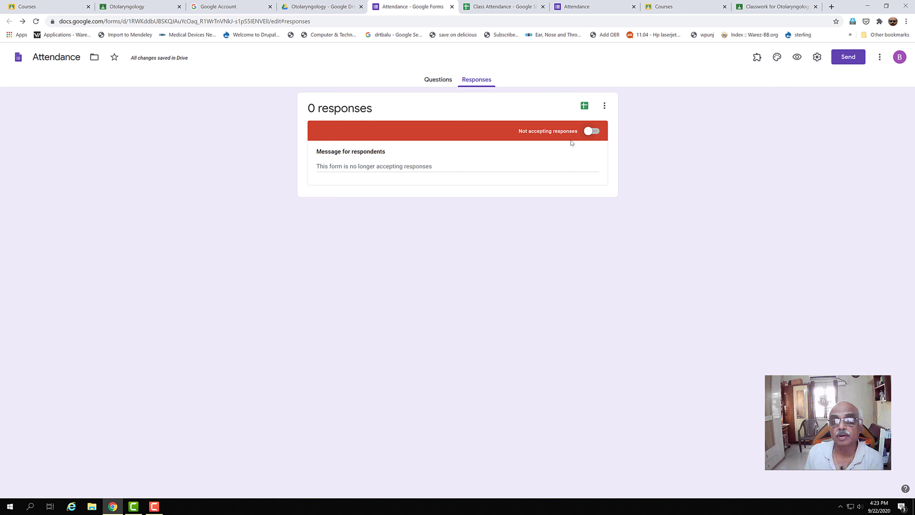
pyautogui.click(595, 130)
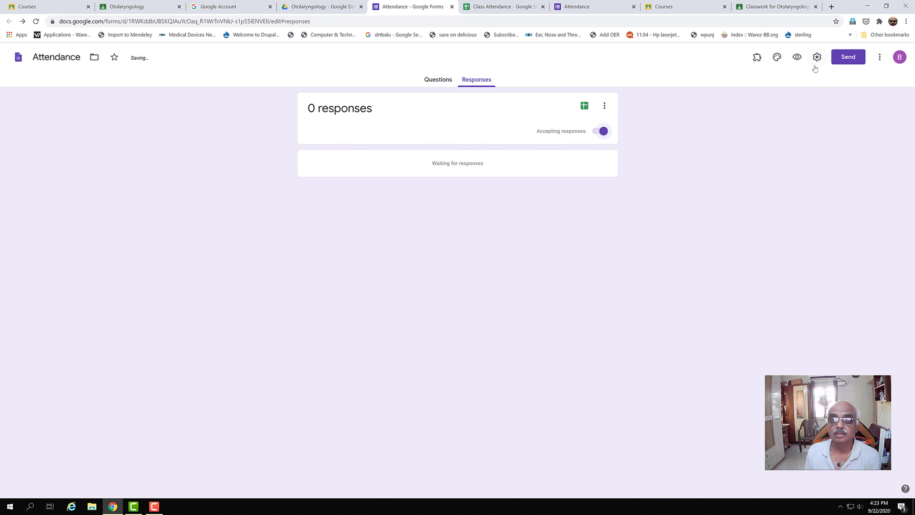
pyautogui.click(782, 7)
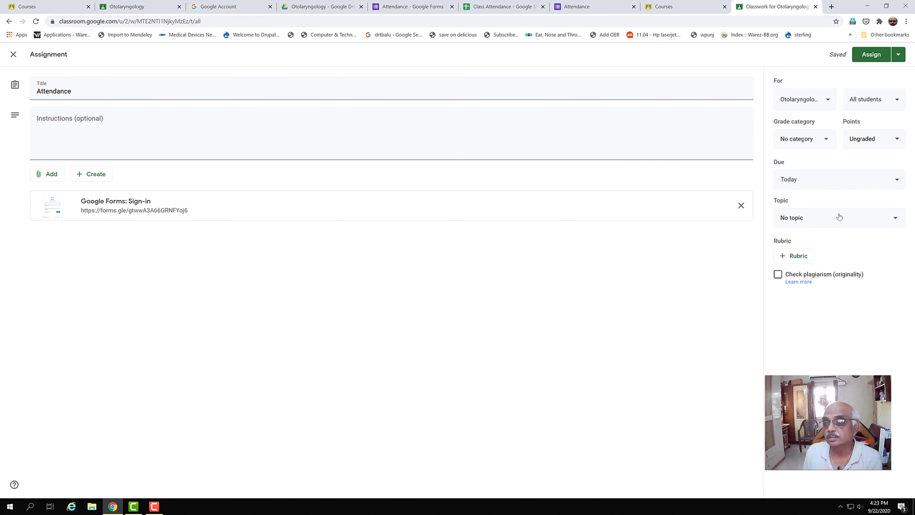
# Assign the Attendance post, then open Classroom home under the default account in a new tab.
pyautogui.click(871, 55)
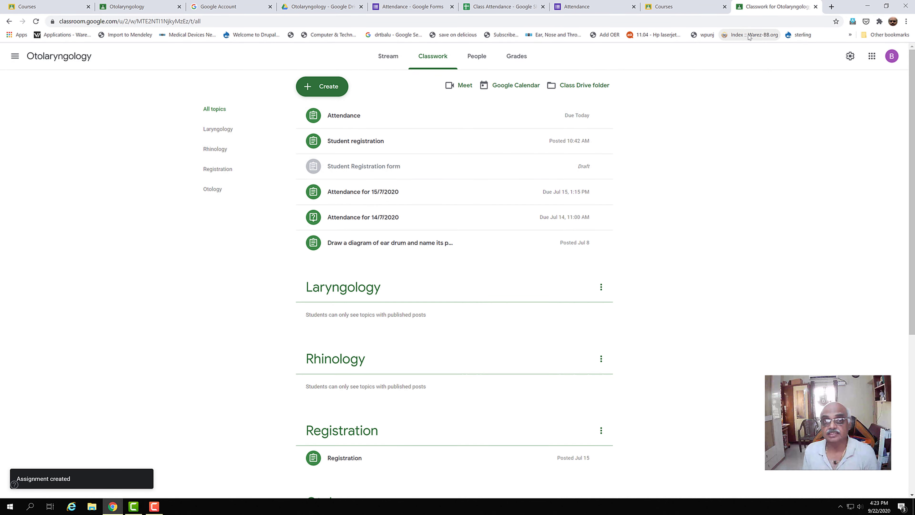
pyautogui.click(891, 58)
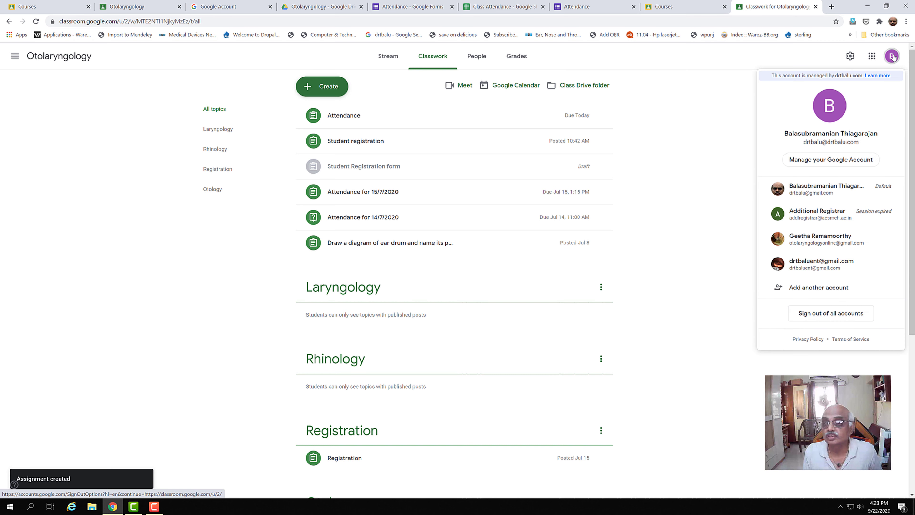
pyautogui.click(809, 195)
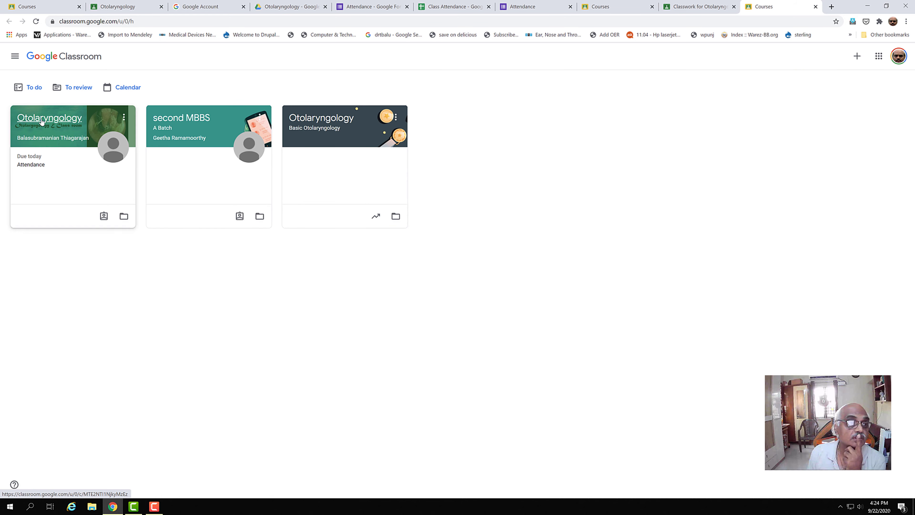
# Open the Attendance post in the Otolaryngology class and its attached Attendance form.
pyautogui.click(41, 122)
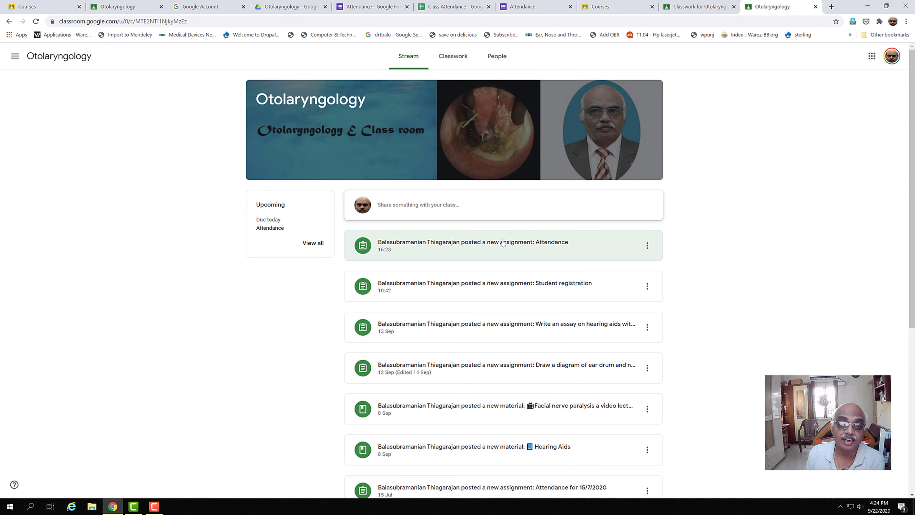
pyautogui.click(489, 245)
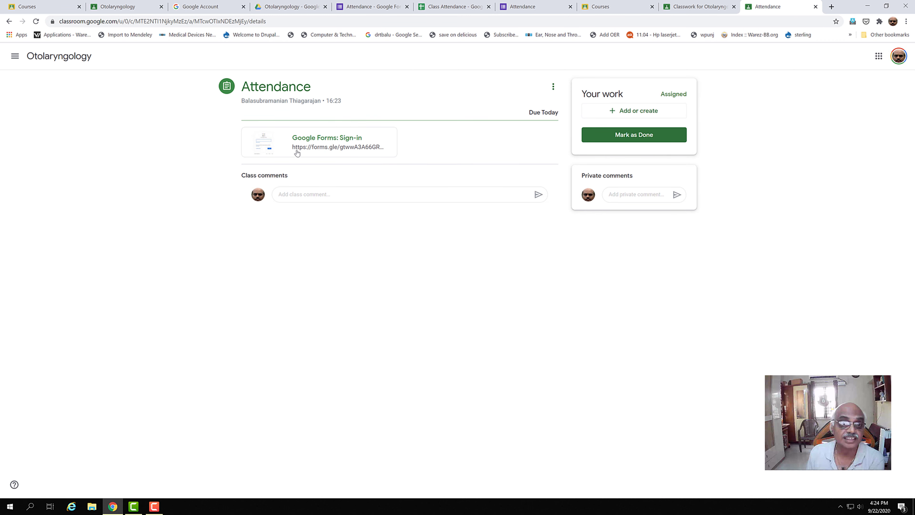
pyautogui.click(317, 148)
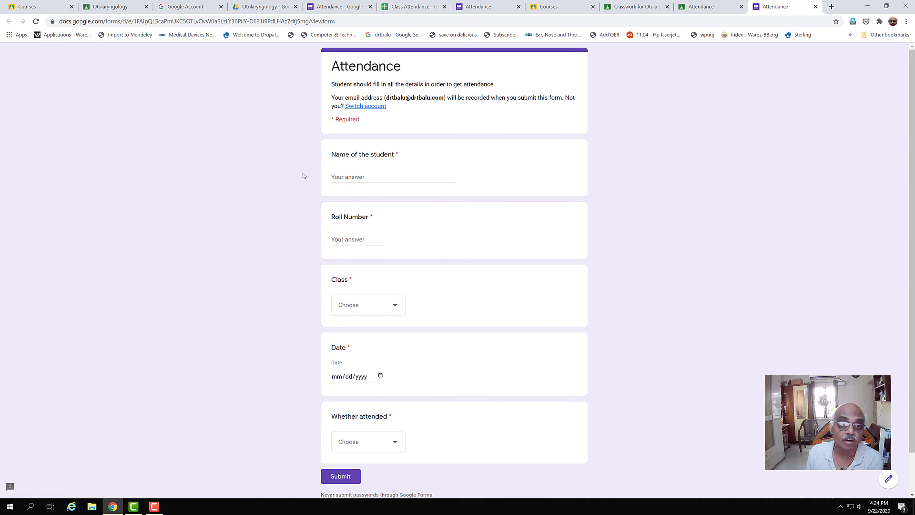
# Enter the student's name and roll number 120 in the Attendance form.
pyautogui.click(389, 176)
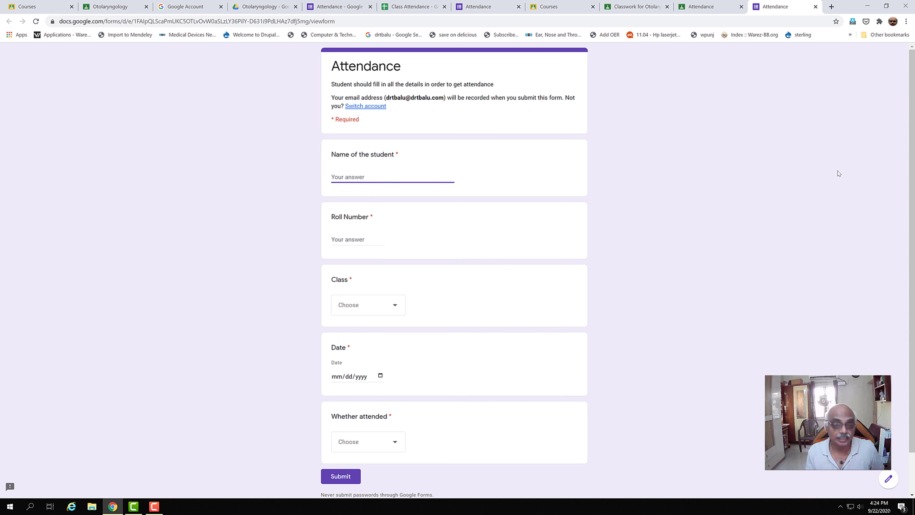
pyautogui.write('Bala')
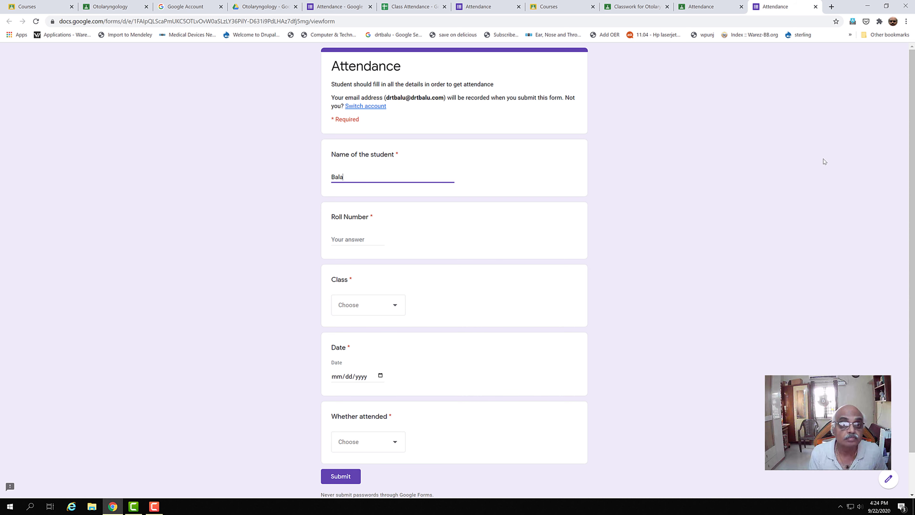
pyautogui.write('subramanian')
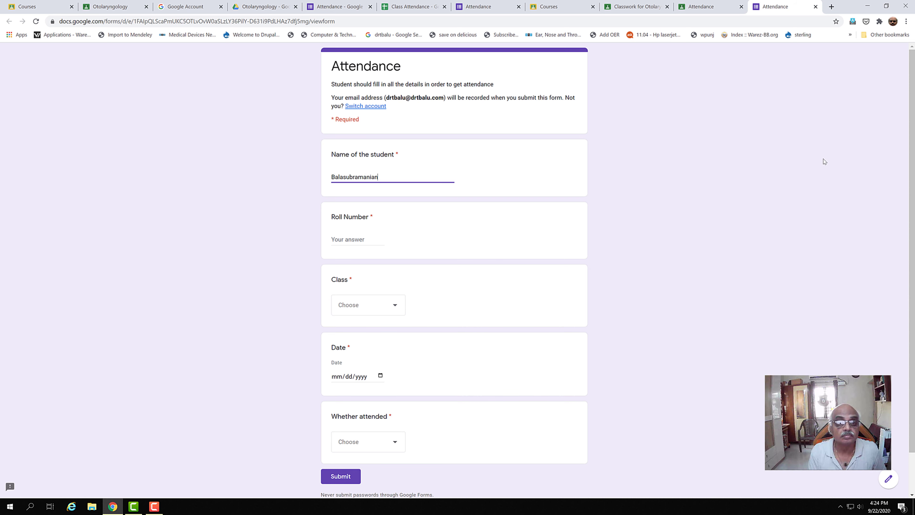
pyautogui.click(354, 239)
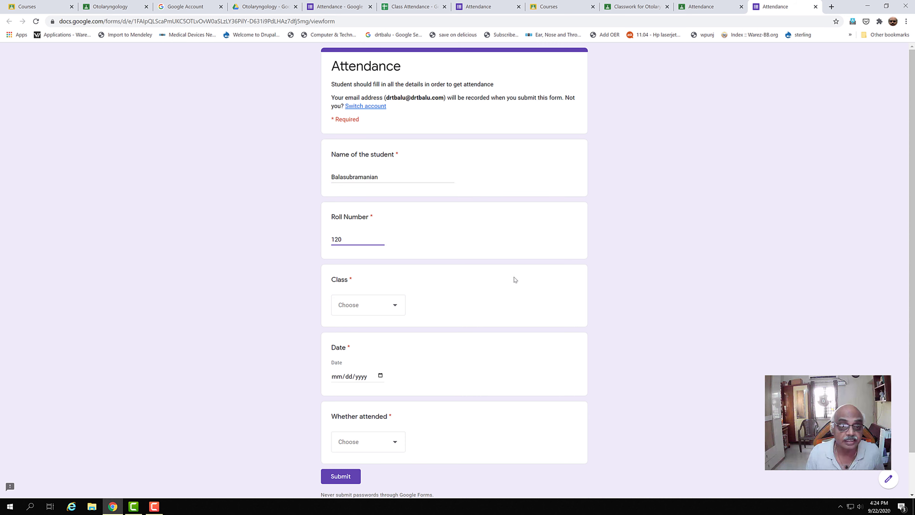
# Choose class Anatomy, date 09/22/2020 and attended yes, then submit the response.
pyautogui.click(400, 308)
pyautogui.click(374, 332)
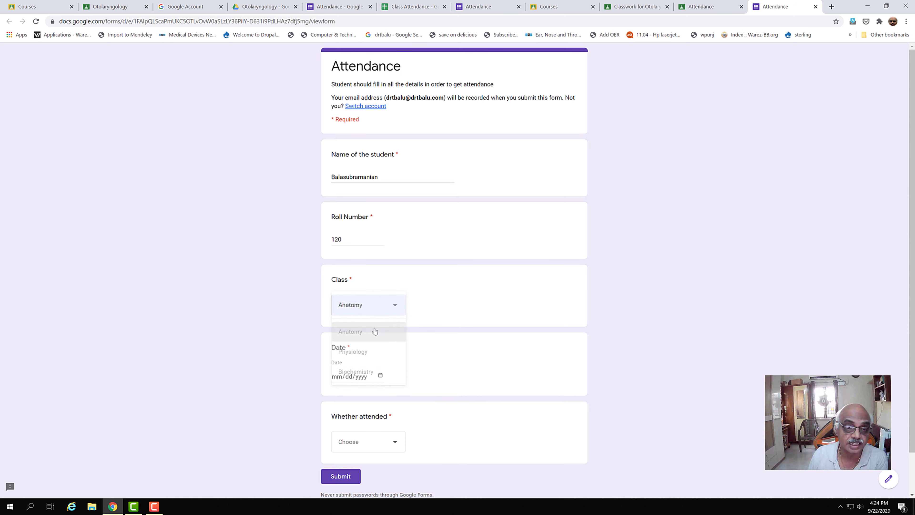
pyautogui.click(339, 377)
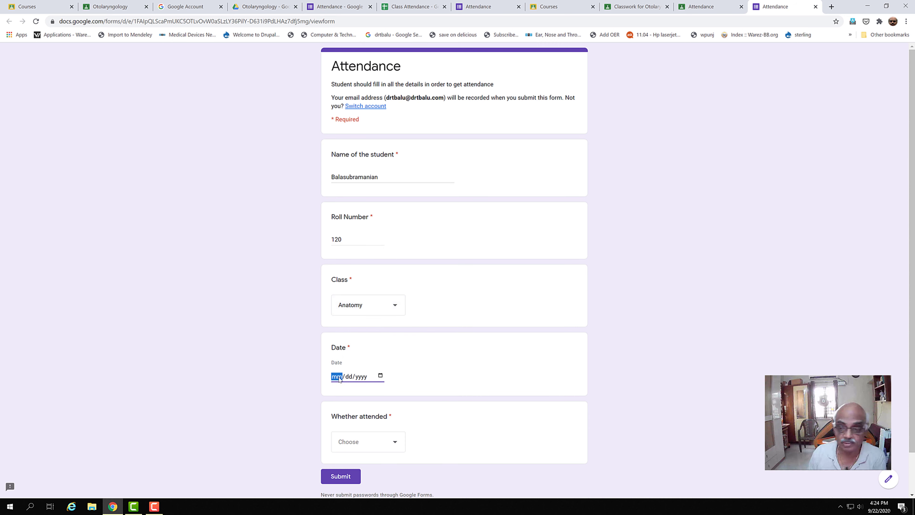
pyautogui.write('09/')
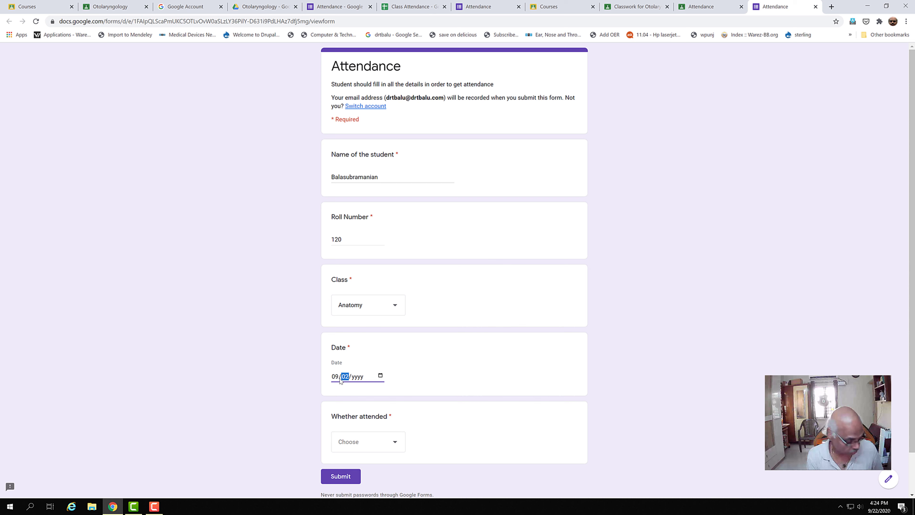
pyautogui.write('2')
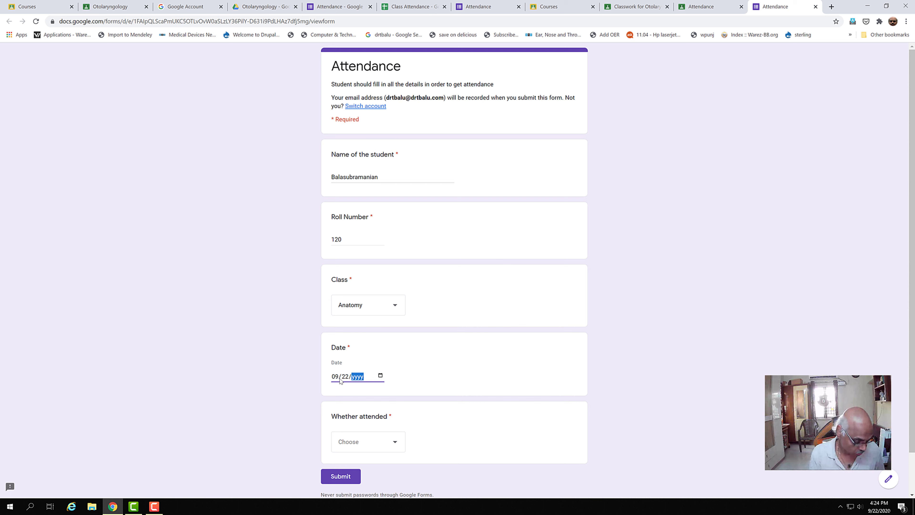
pyautogui.write('2/02')
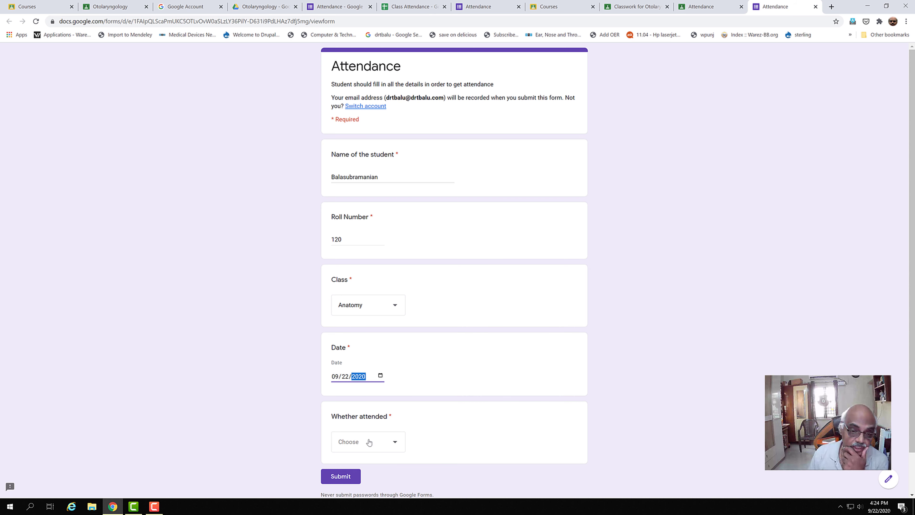
pyautogui.click(395, 442)
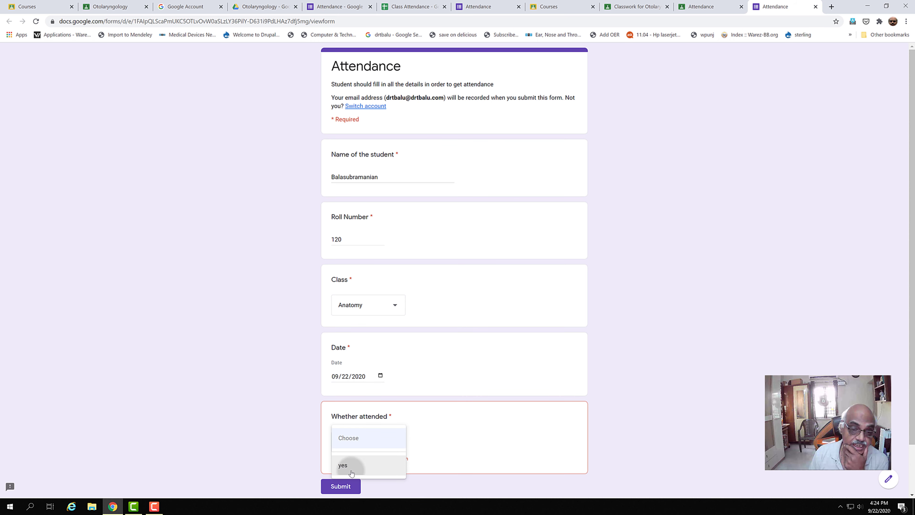
pyautogui.click(352, 467)
pyautogui.click(347, 476)
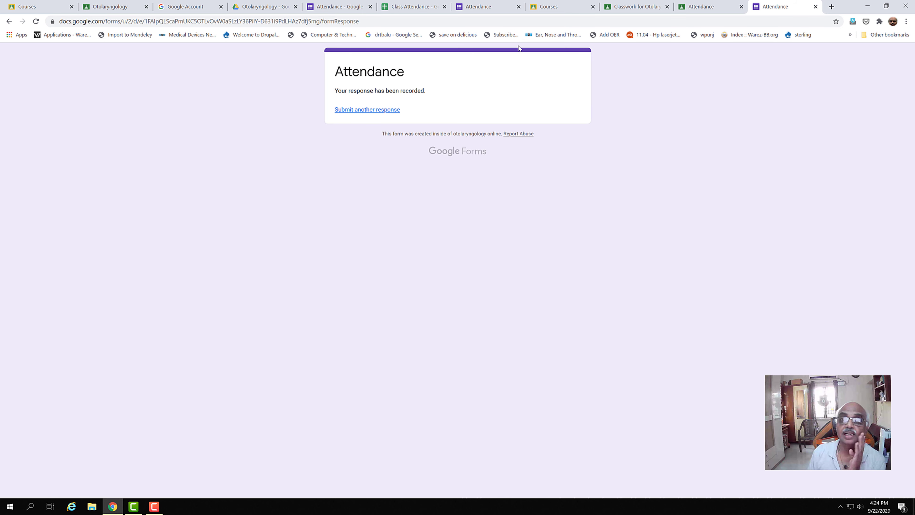
# Switch to the Class Attendance sheet to see the response in row 2.
pyautogui.click(404, 8)
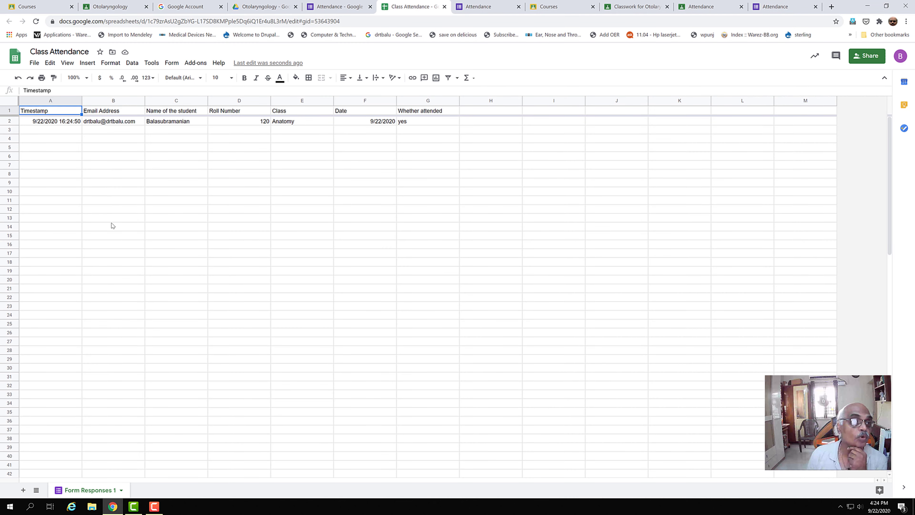